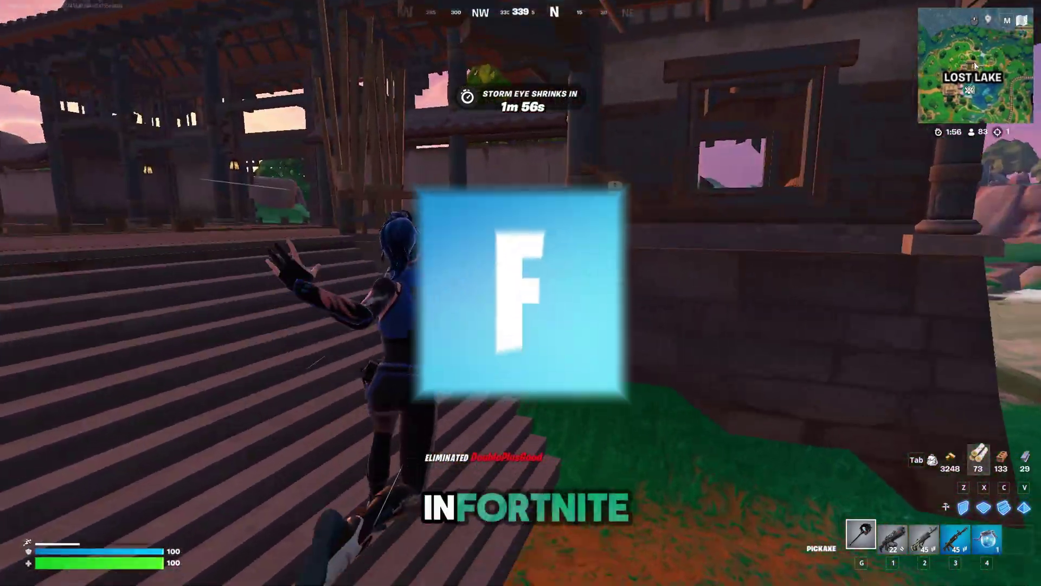
Climb into the wooden building, loot the chest, equip the assault rifle and walk onto the dock
key("w")
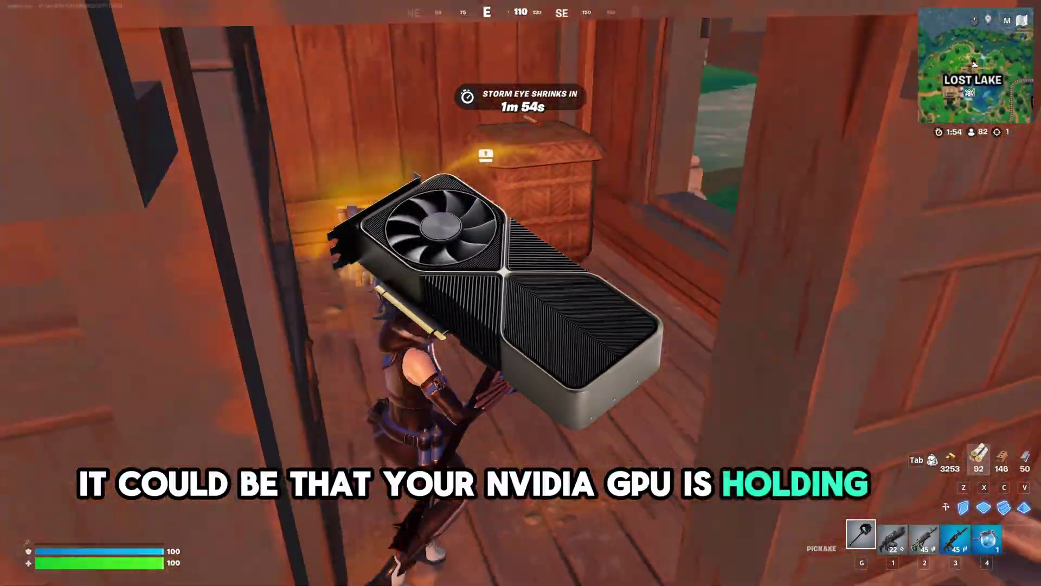
key("e")
key("2")
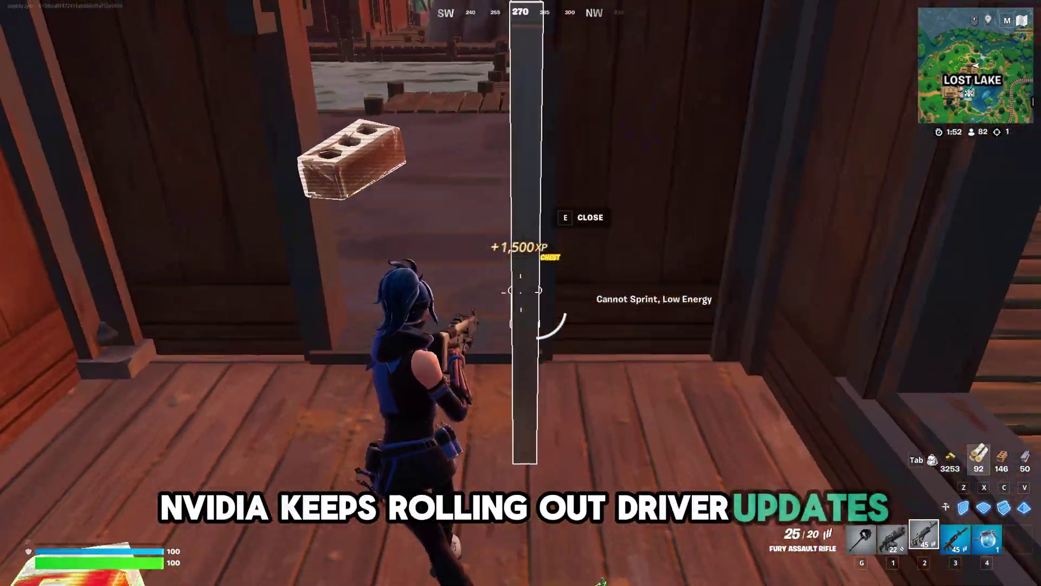
key("w")
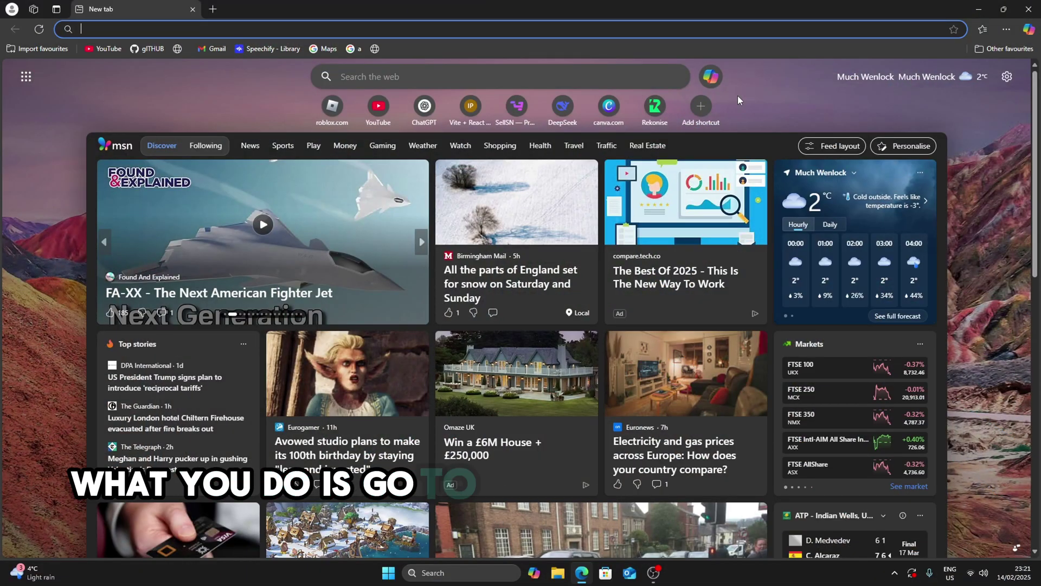
Enter discord.gg/zylo in Edge to open the Zylo Tweaks server in the Discord app
type("discor")
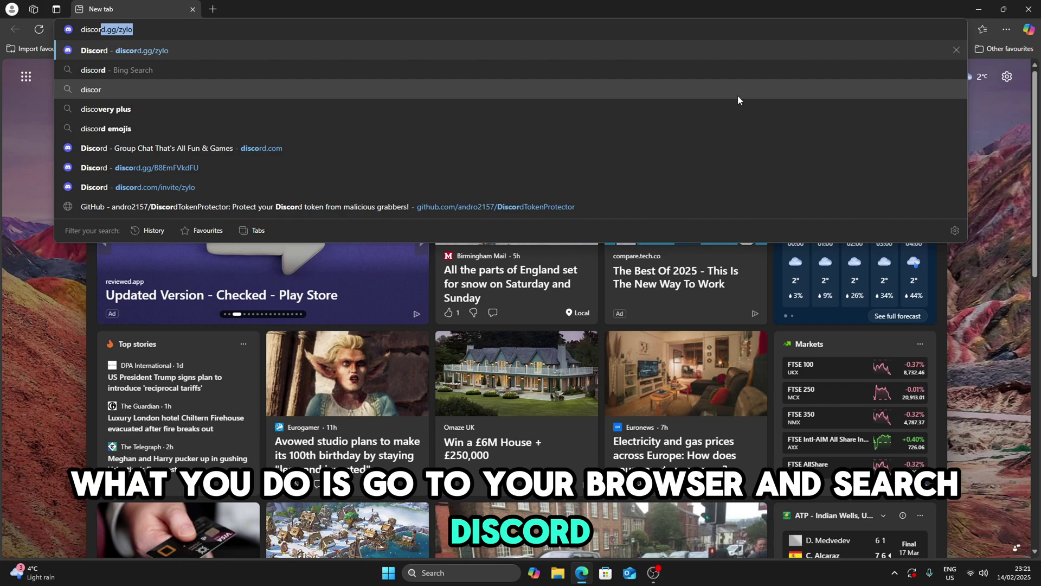
type("d.gg/zy")
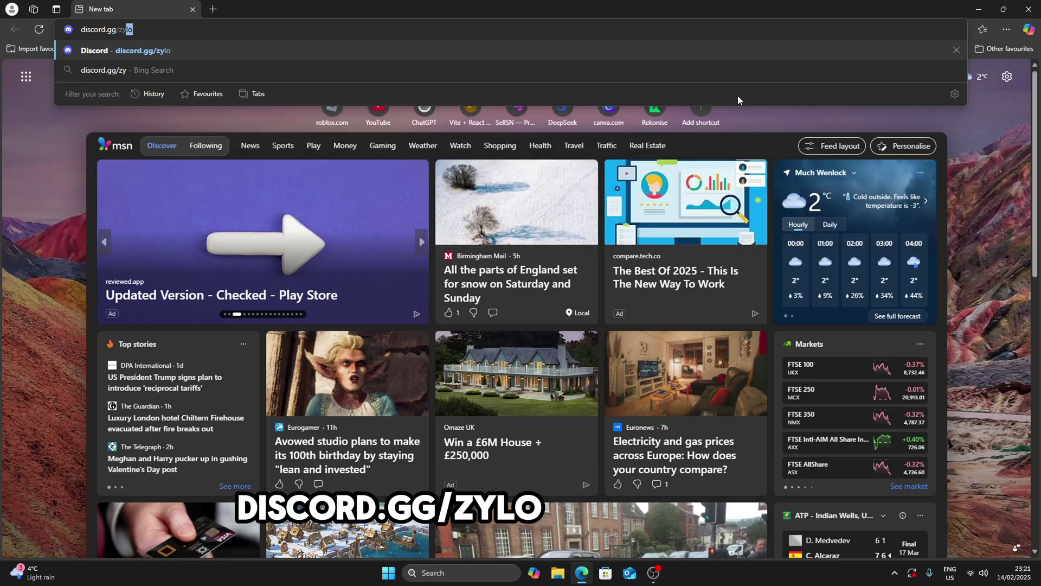
type("lo")
key("Return")
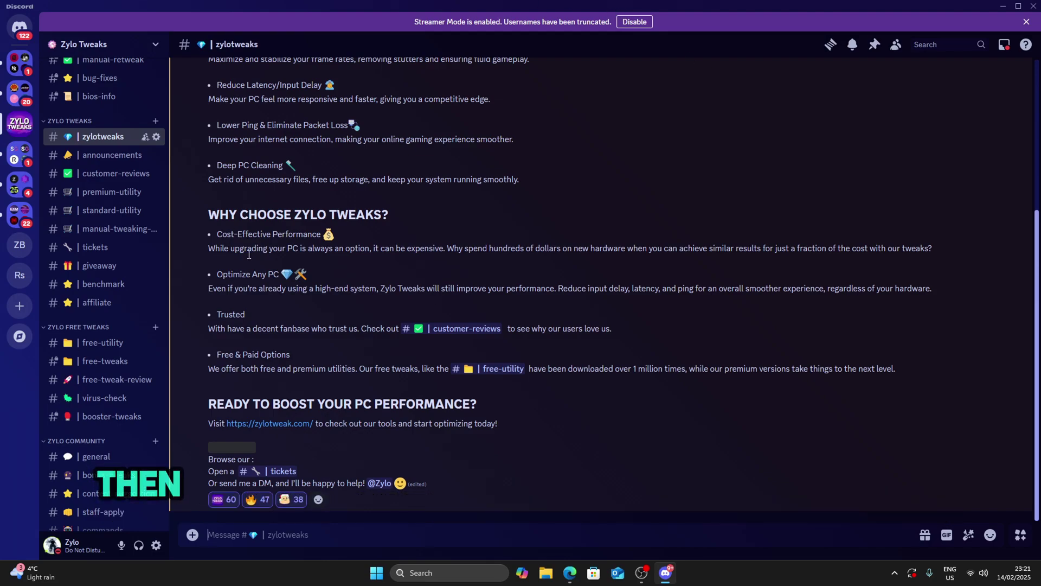
Switch to the free-tweaks channel in the Zylo Tweaks server sidebar
left_click(80, 367)
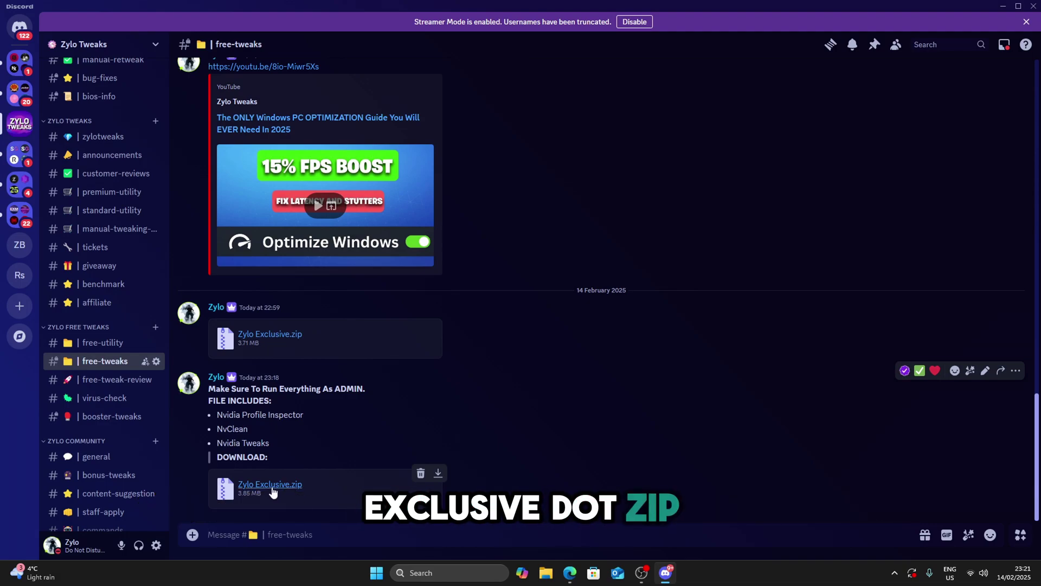
Download the Zylo Exclusive.zip attachment despite the warning, then clear windows off the desktop
left_click(272, 485)
left_click(537, 322)
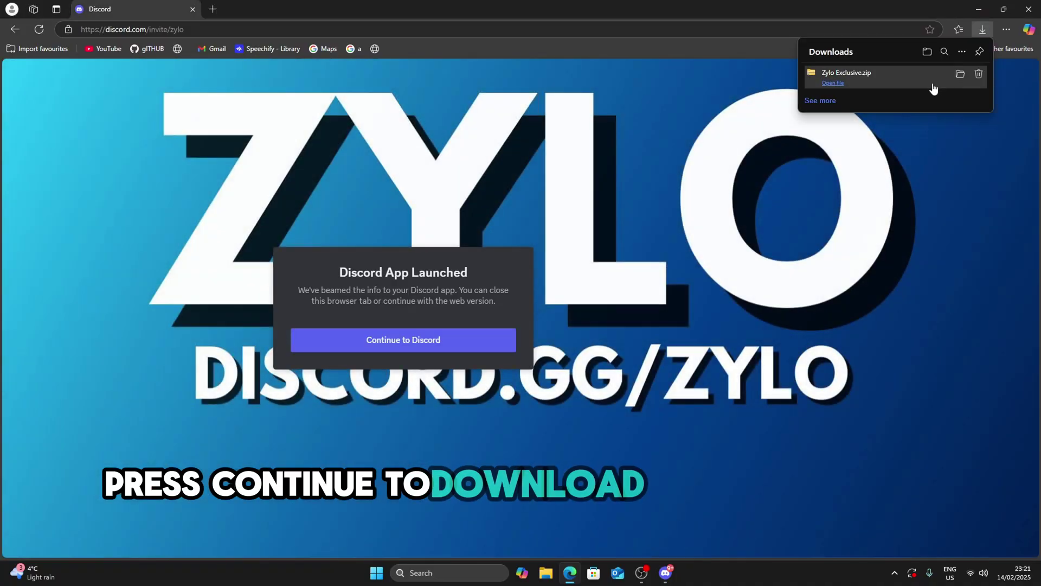
left_click(998, 11)
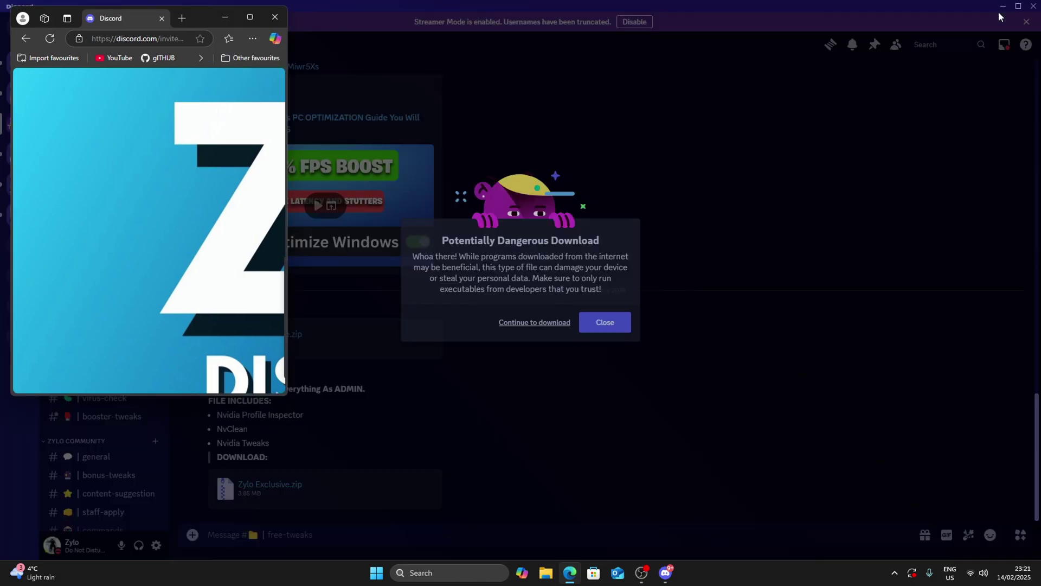
left_click(993, 6)
Drag Zylo Exclusive.zip from Edge's downloads list onto the desktop
left_click(252, 38)
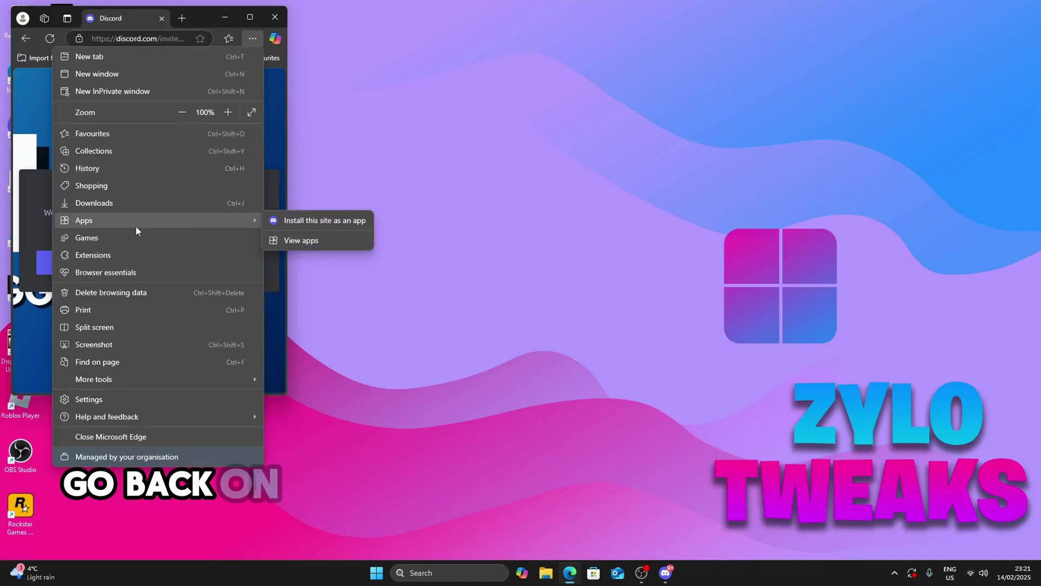
left_click(101, 204)
left_click_drag(102, 93, 141, 94)
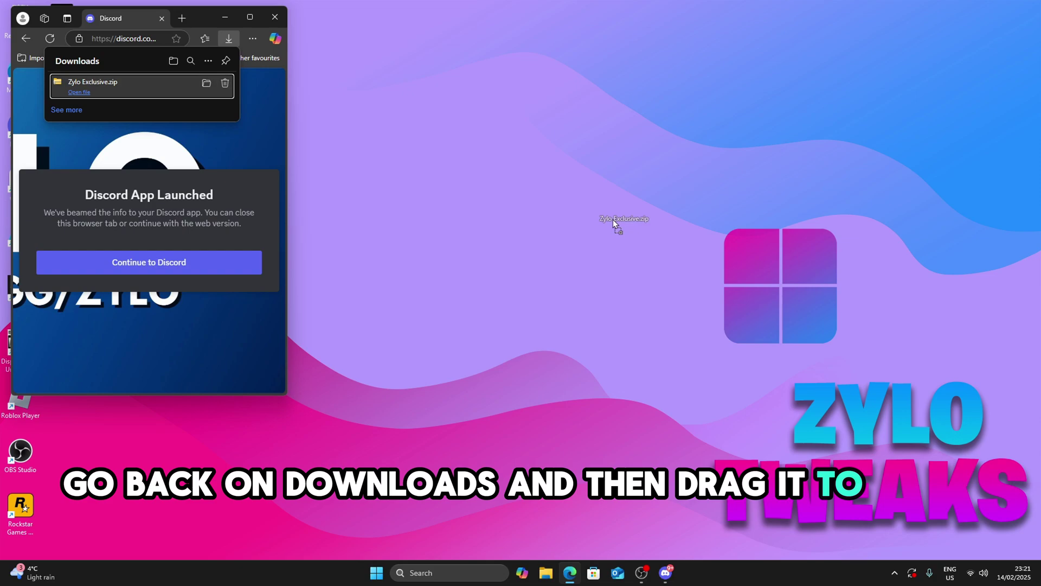
left_click_drag(613, 219, 614, 221)
Extract all files from Zylo Exclusive.zip
left_click(233, 18)
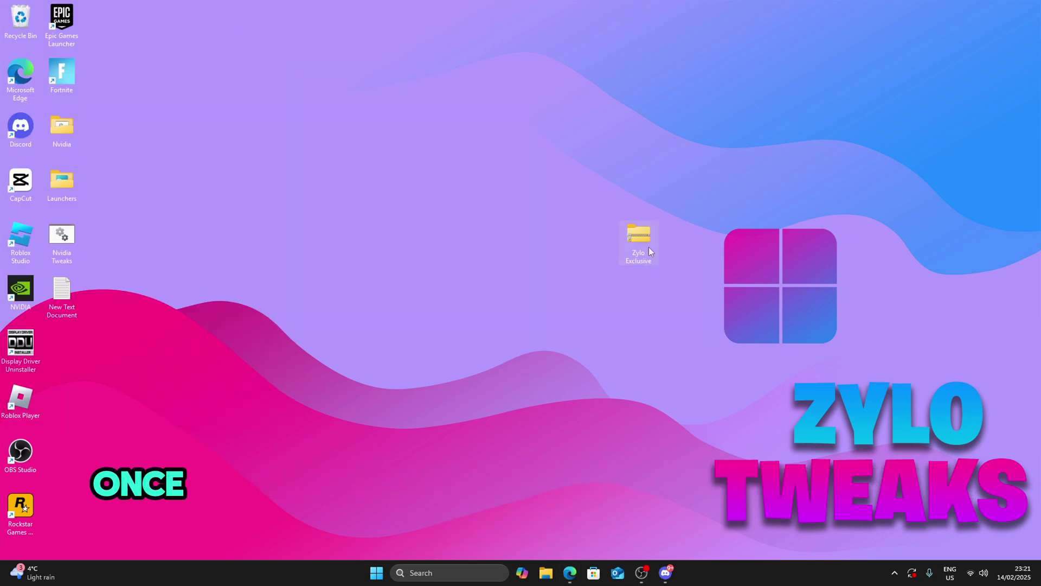
left_click_drag(649, 250, 485, 251)
right_click(476, 242)
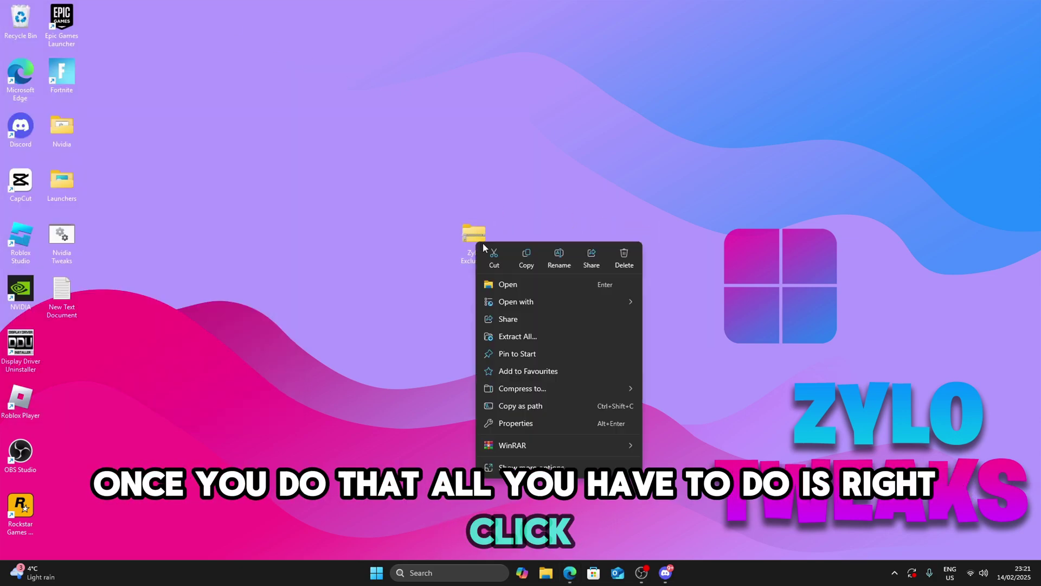
left_click(515, 336)
left_click(606, 391)
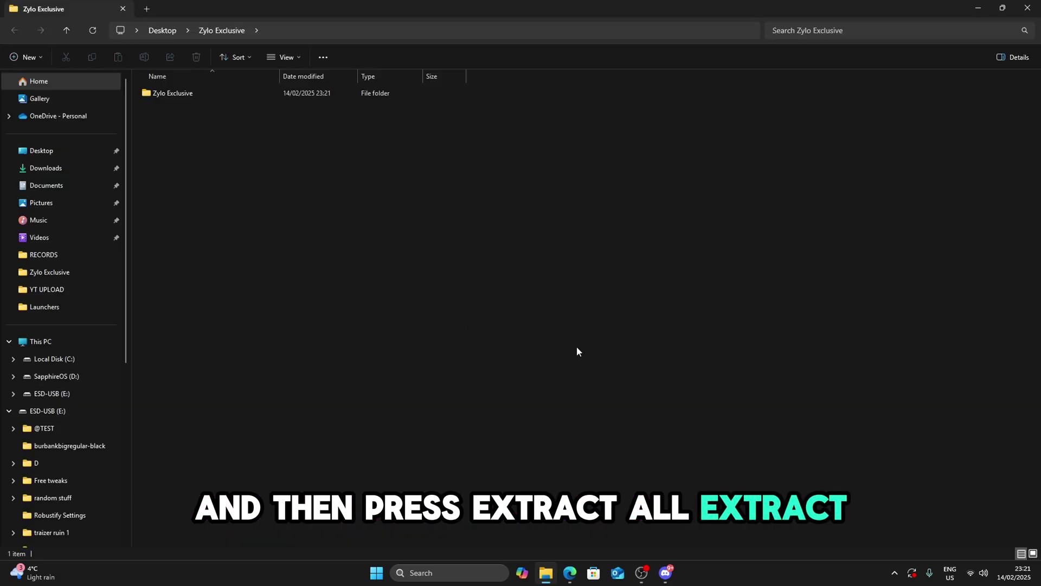
Place the extracted Zylo Exclusive folder on the desktop and close Explorer
double_click(450, 8)
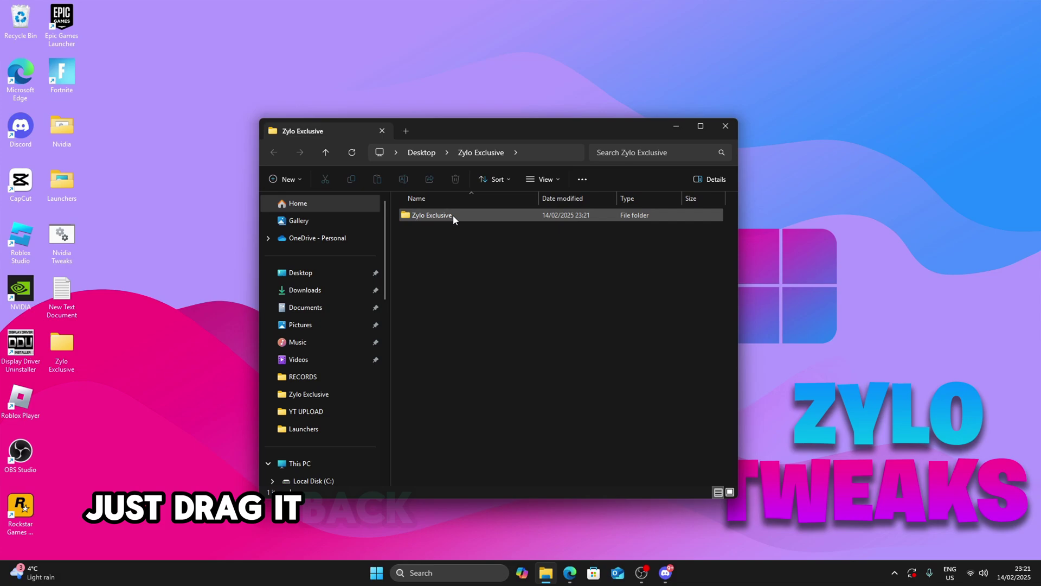
left_click_drag(454, 217, 797, 244)
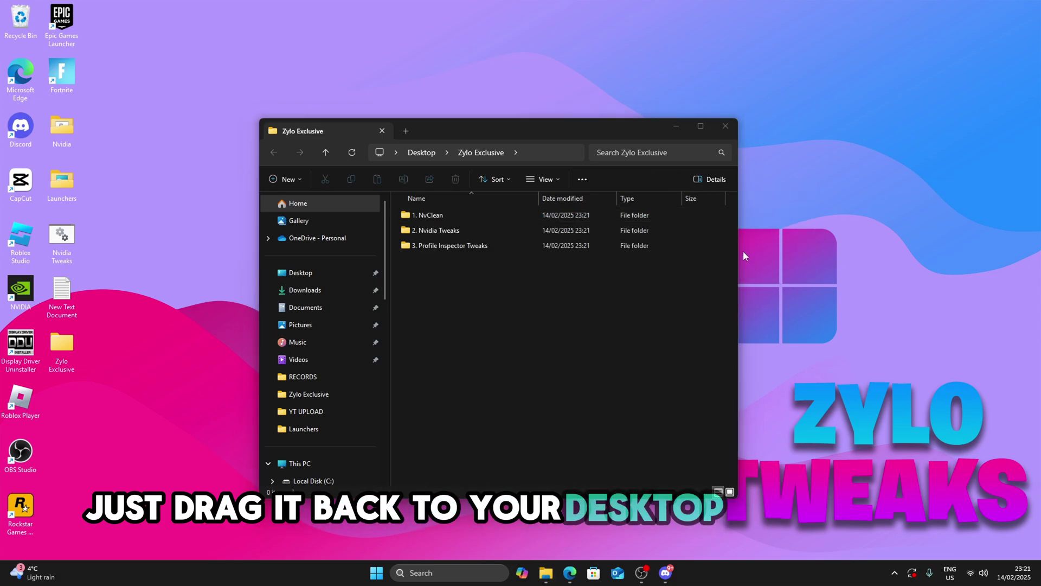
left_click(676, 126)
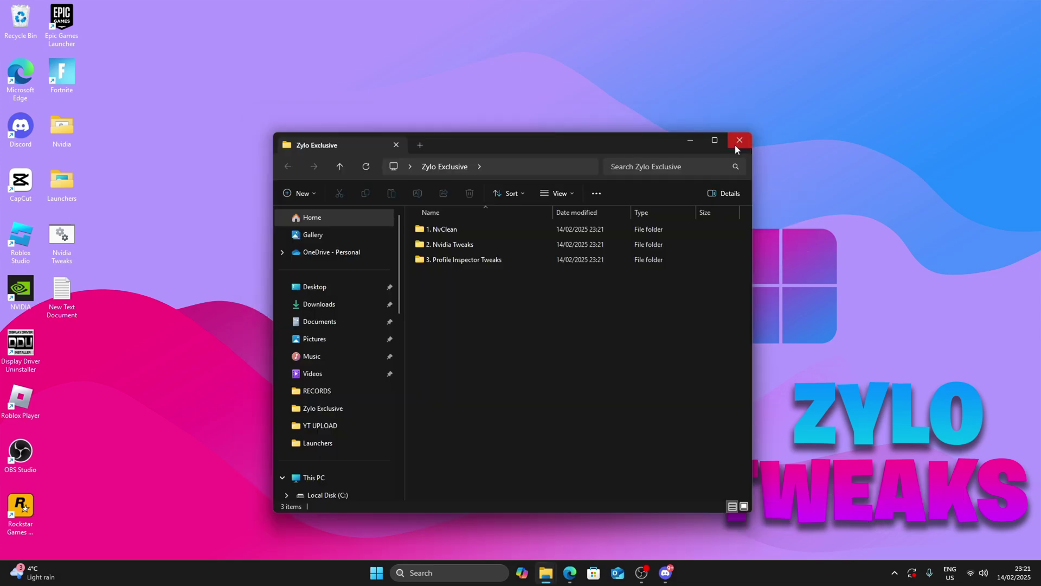
left_click(736, 140)
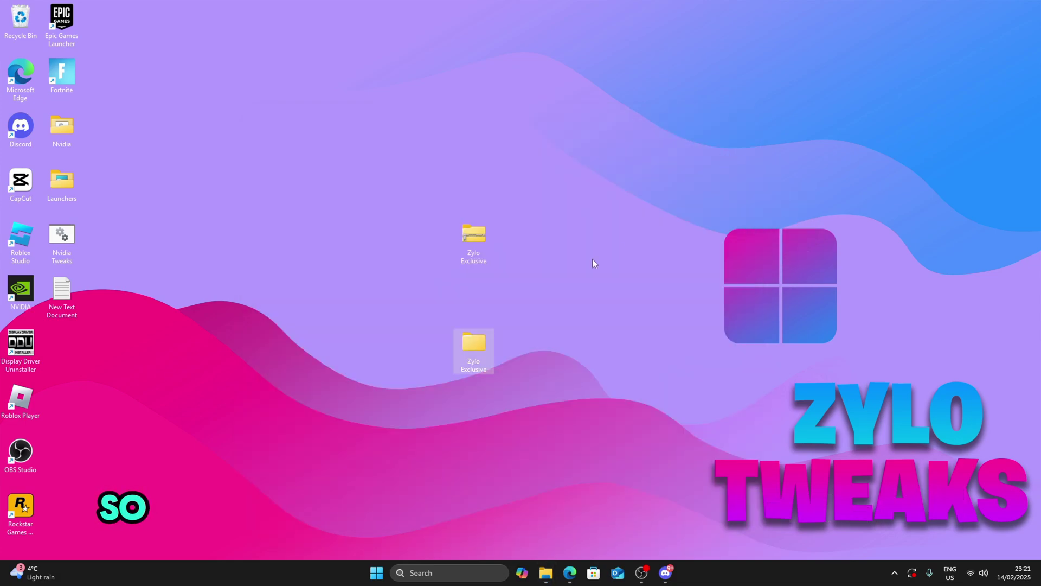
Open Zylo Exclusive > 1. NvClean and launch NVCleanstall 1.18.0
double_click(476, 349)
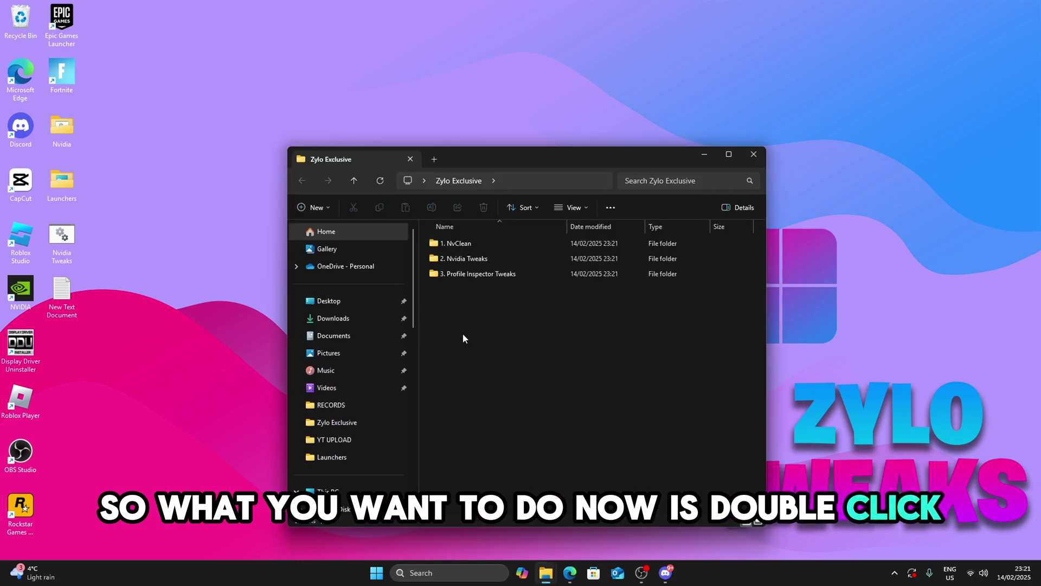
double_click(450, 244)
double_click(468, 248)
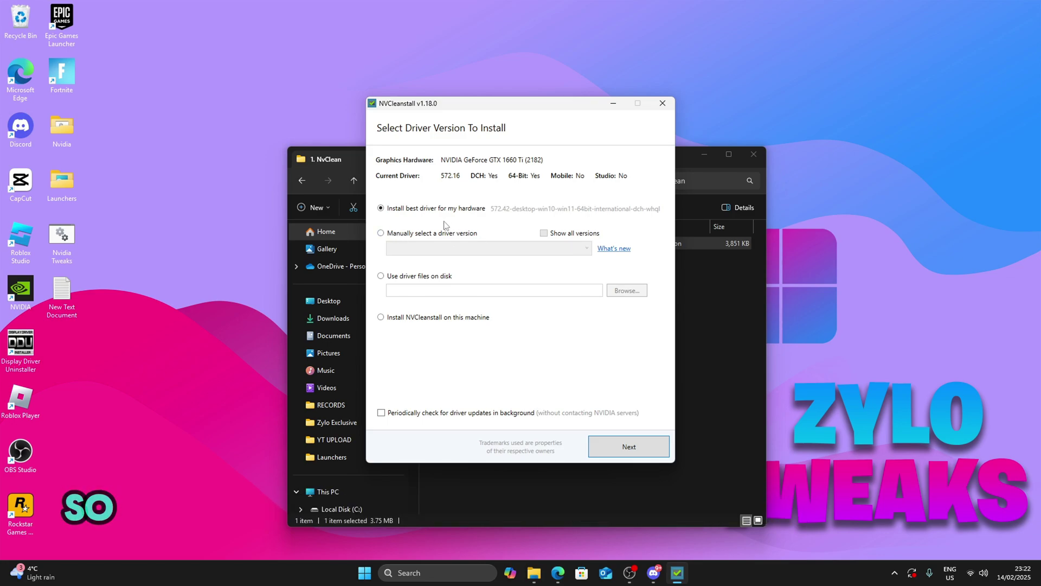
Manually pick driver 566.14 Windows 10/11 Desktop and keep only the Display Driver component
left_click(454, 231)
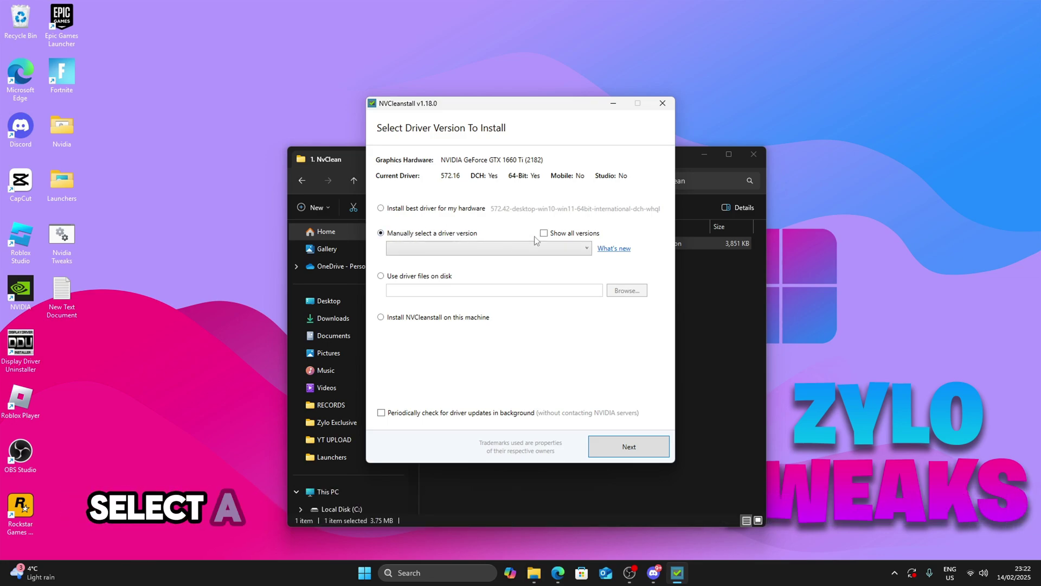
left_click(456, 248)
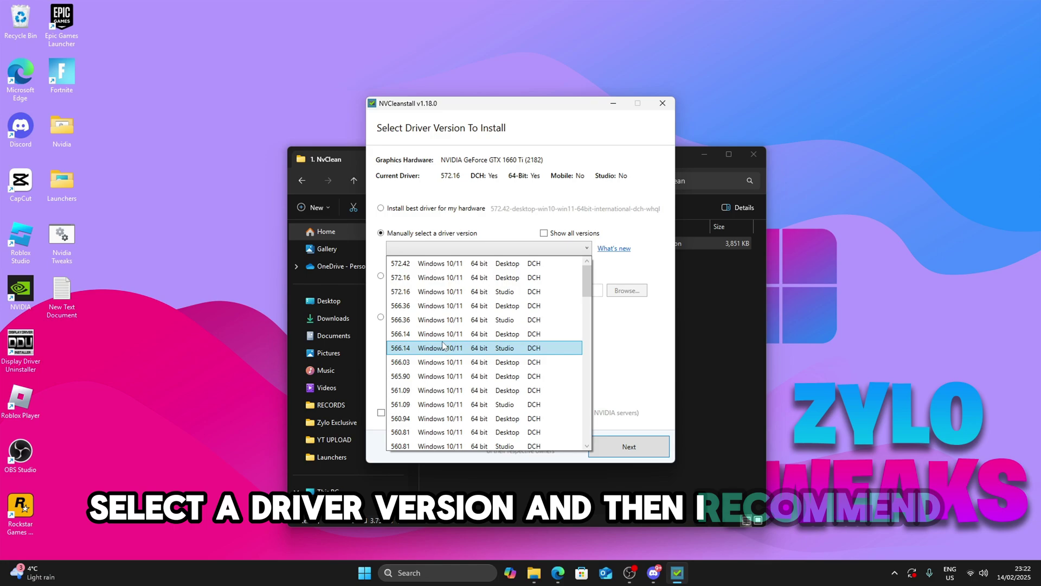
left_click(391, 334)
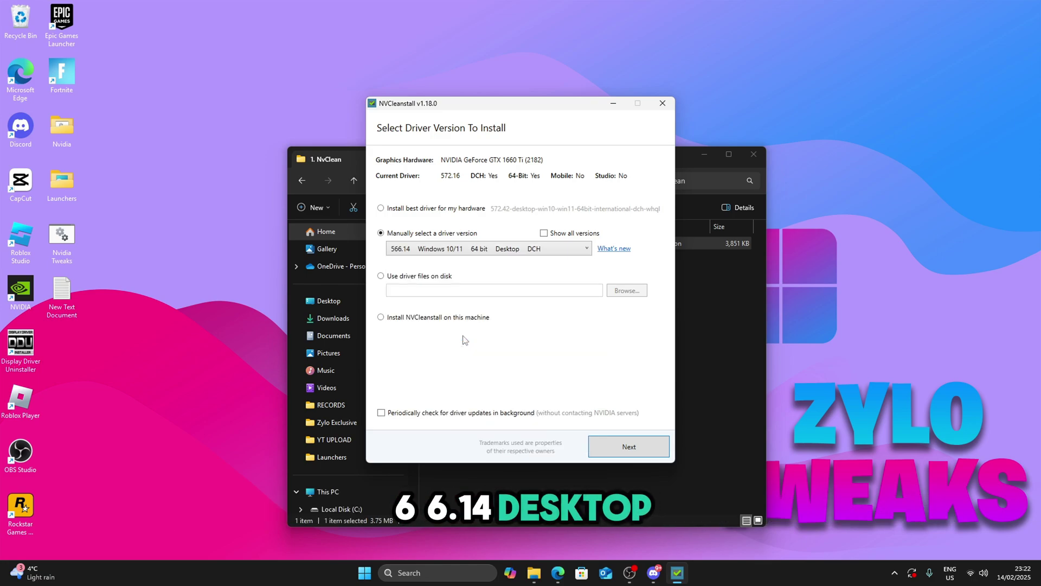
left_click(609, 442)
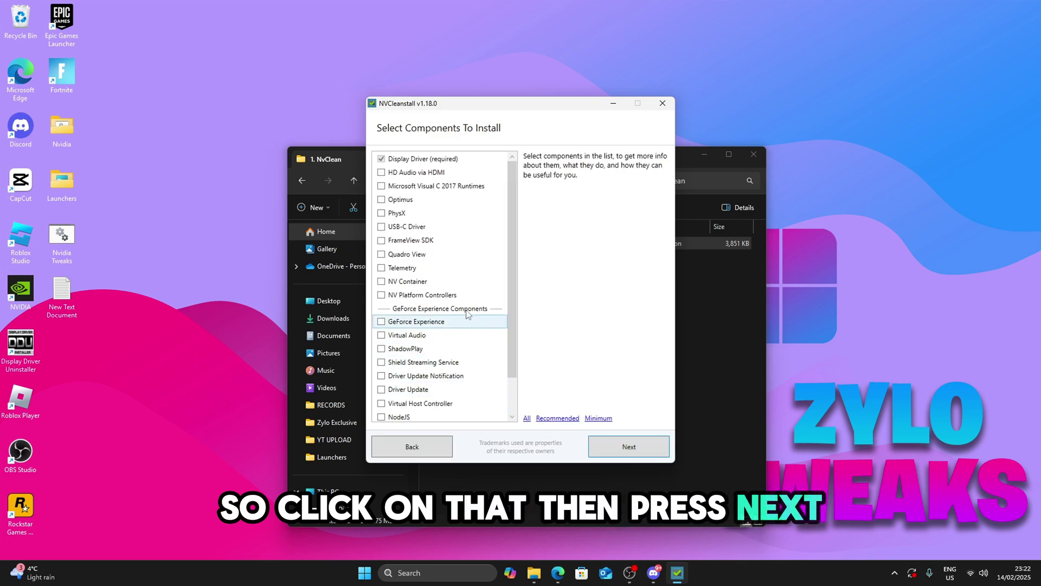
left_click(634, 444)
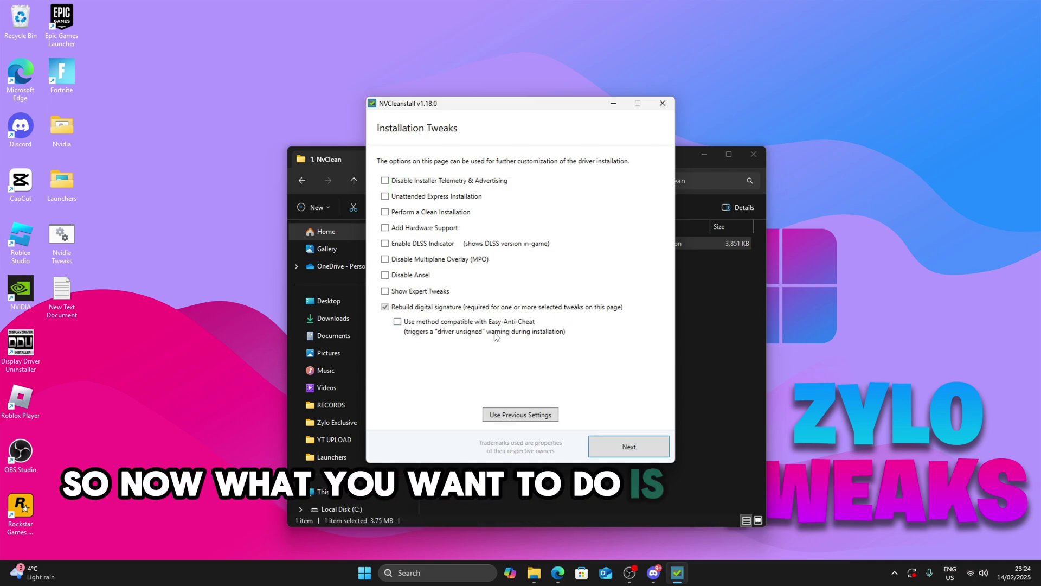
Enable Unattended Express Installation, Disable Ansel, and the expert tweak Message Signaled Interrupts
left_click(449, 196)
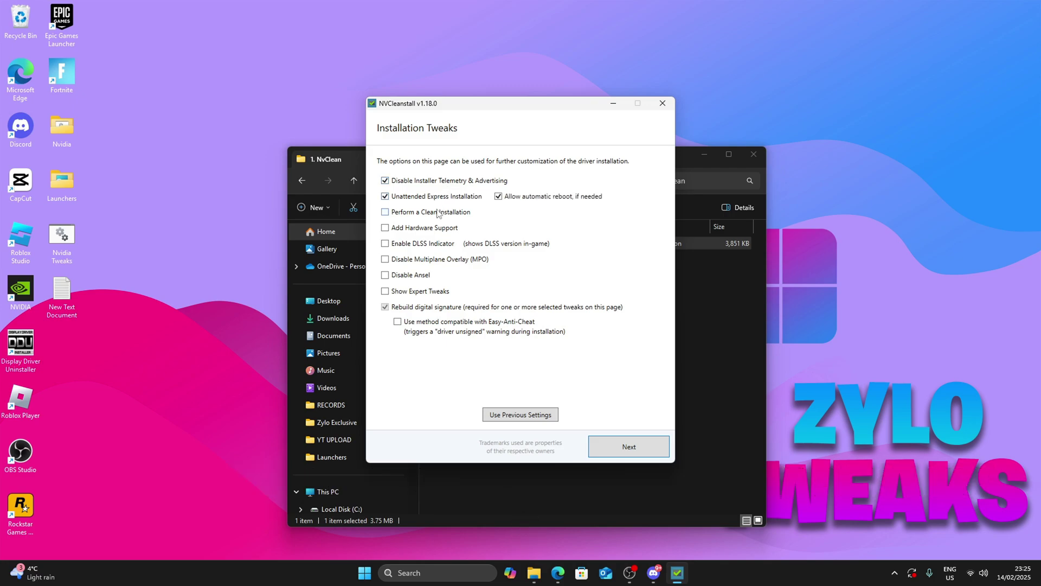
left_click(408, 275)
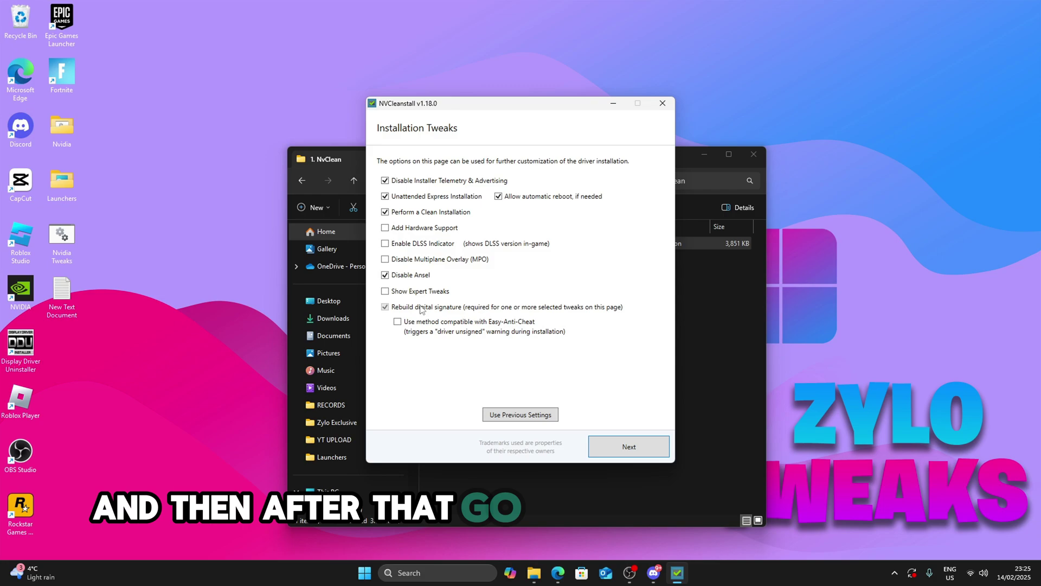
left_click(408, 293)
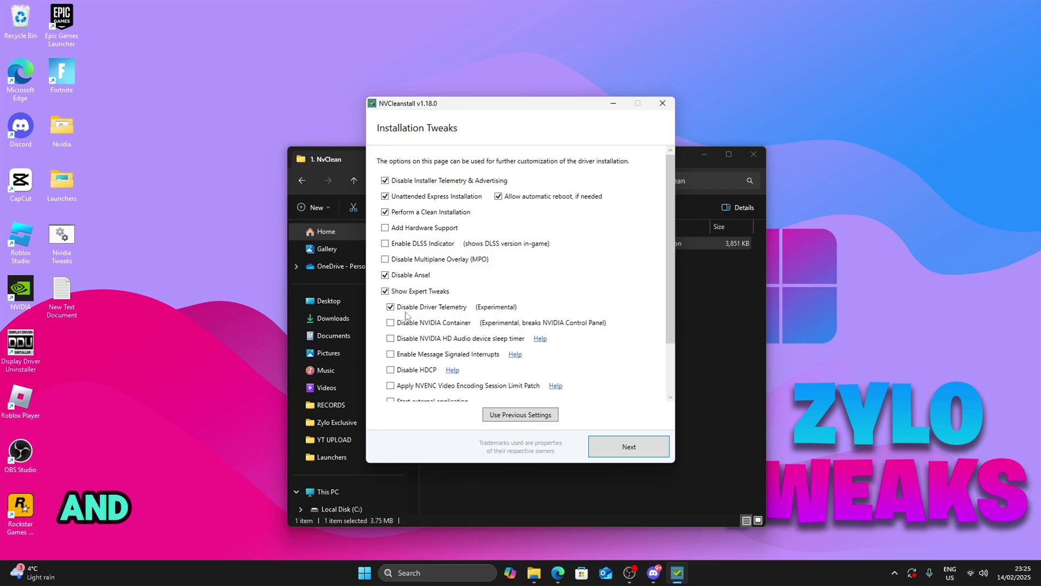
scroll(405, 314, "down", 3)
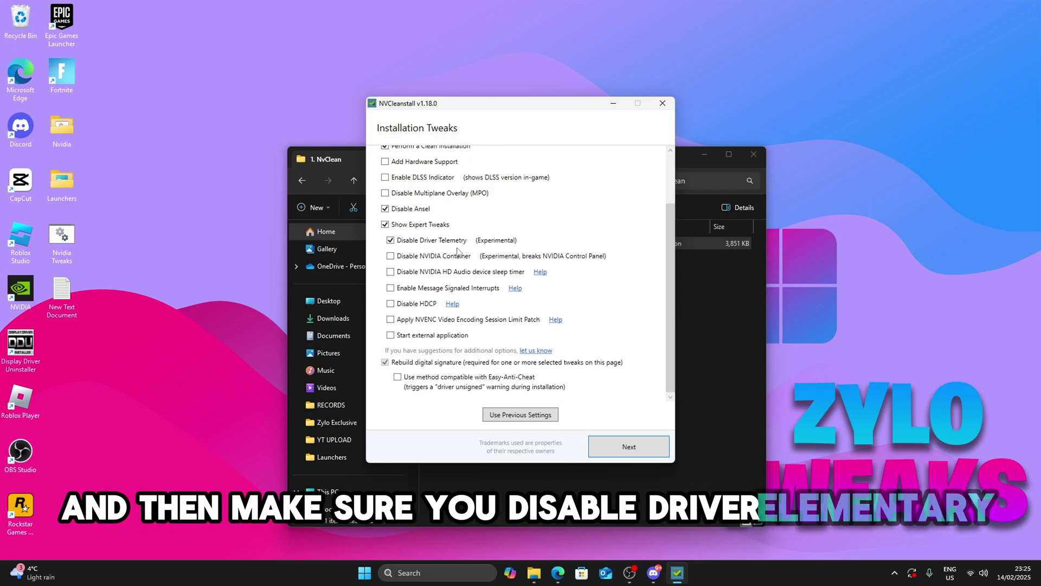
left_click(405, 290)
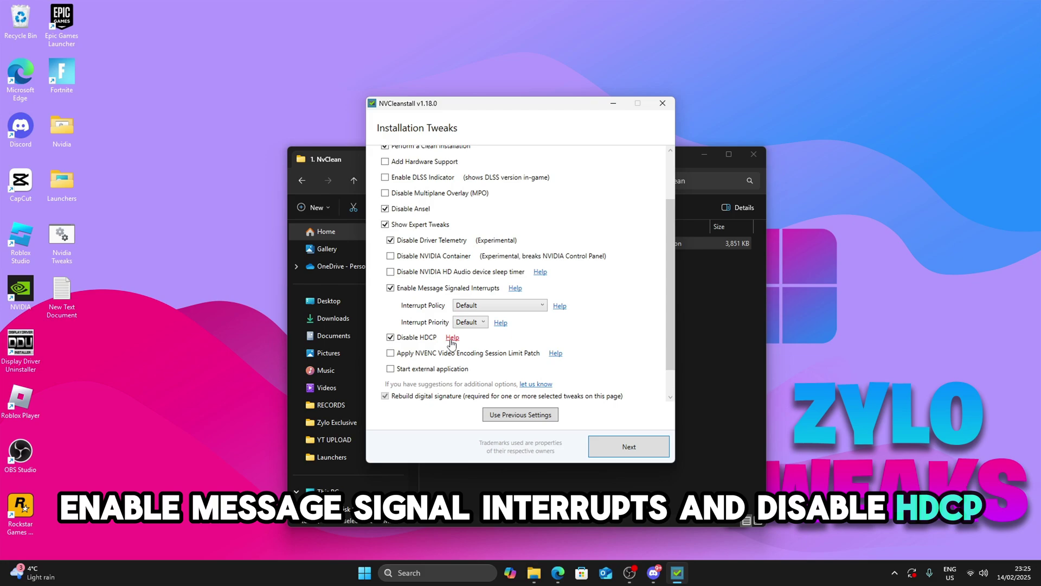
Choose the Easy-Anti-Cheat compatible signing method and build the customized installer
scroll(499, 323, "down", 1)
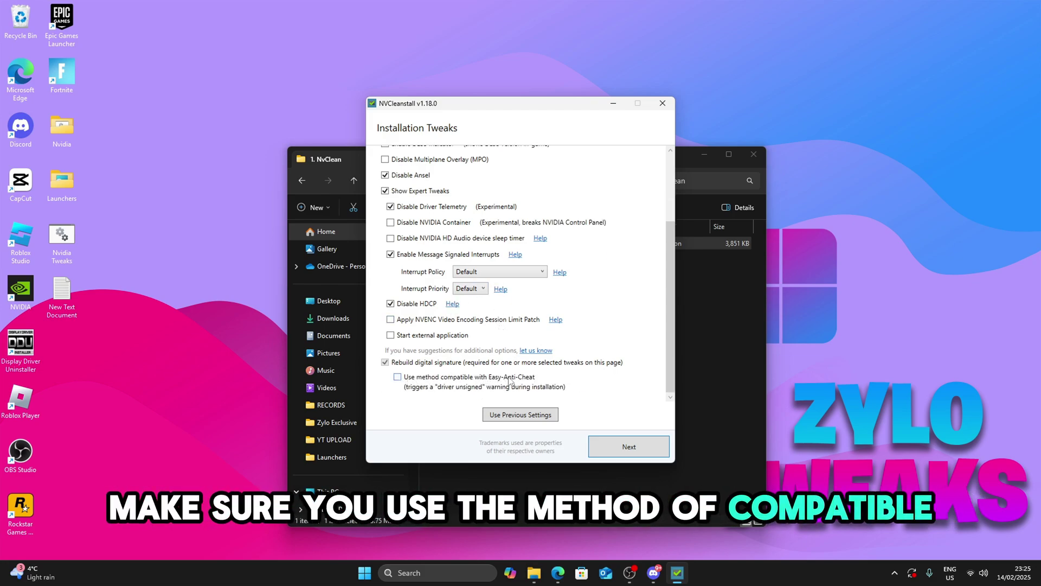
left_click(464, 386)
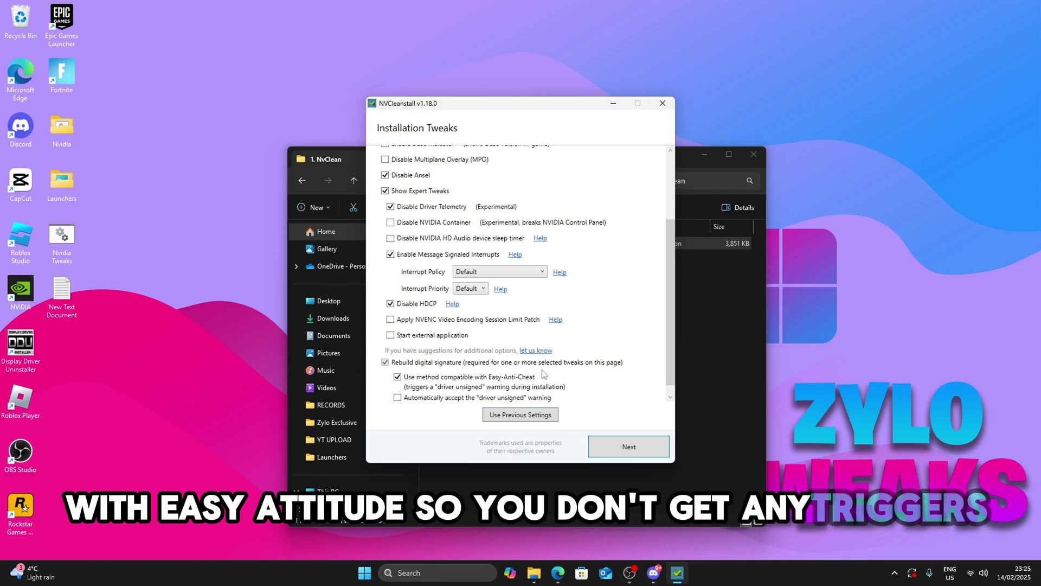
left_click(626, 443)
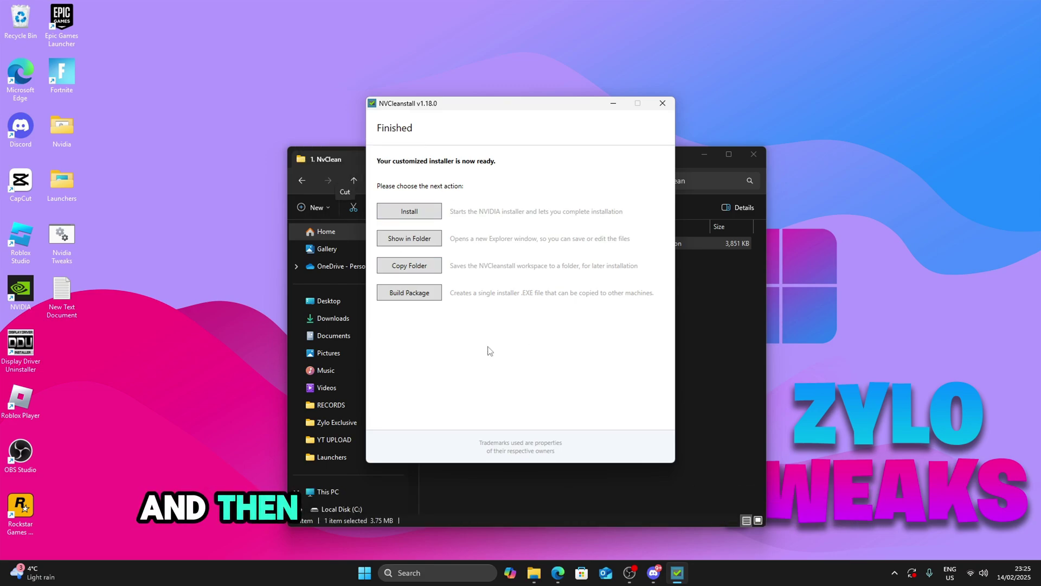
Close the finished NVCleanstall window to return to the 1. NvClean folder
left_click(663, 109)
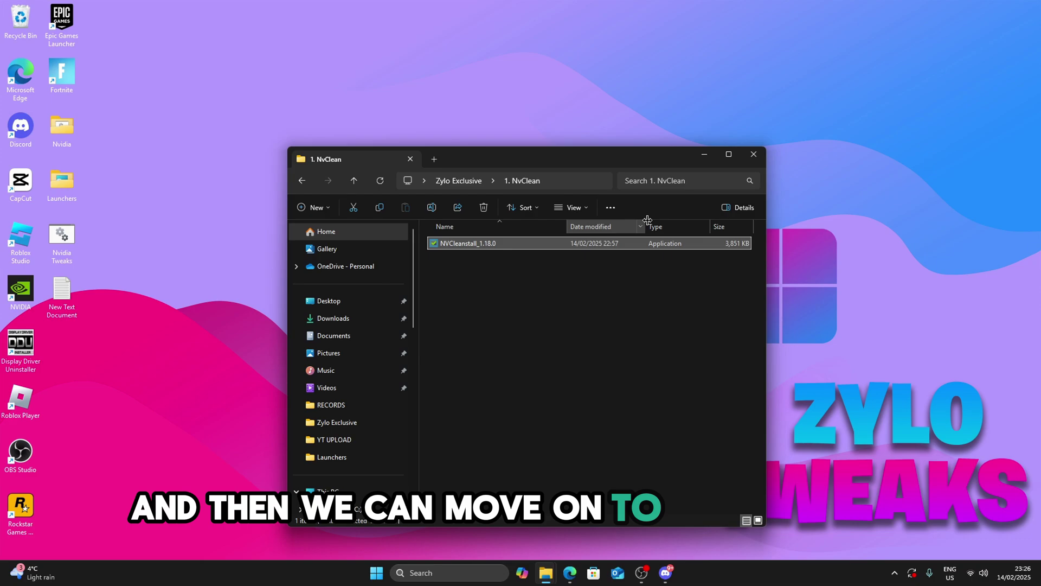
Go to the 2. Nvidia Tweaks folder and open the Nvidia Tweaks batch file in Notepad
left_click(446, 185)
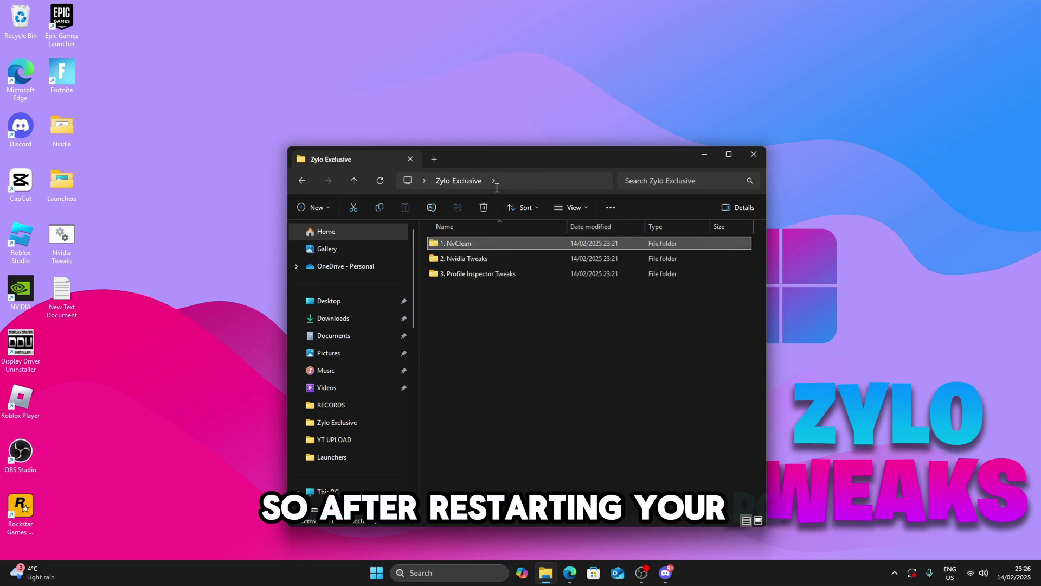
double_click(470, 258)
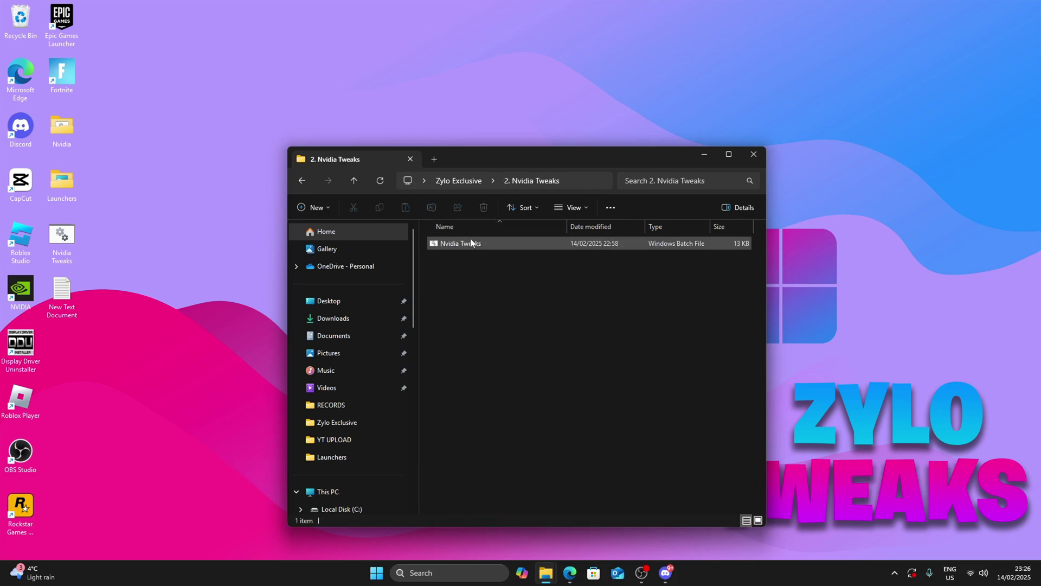
right_click(465, 245)
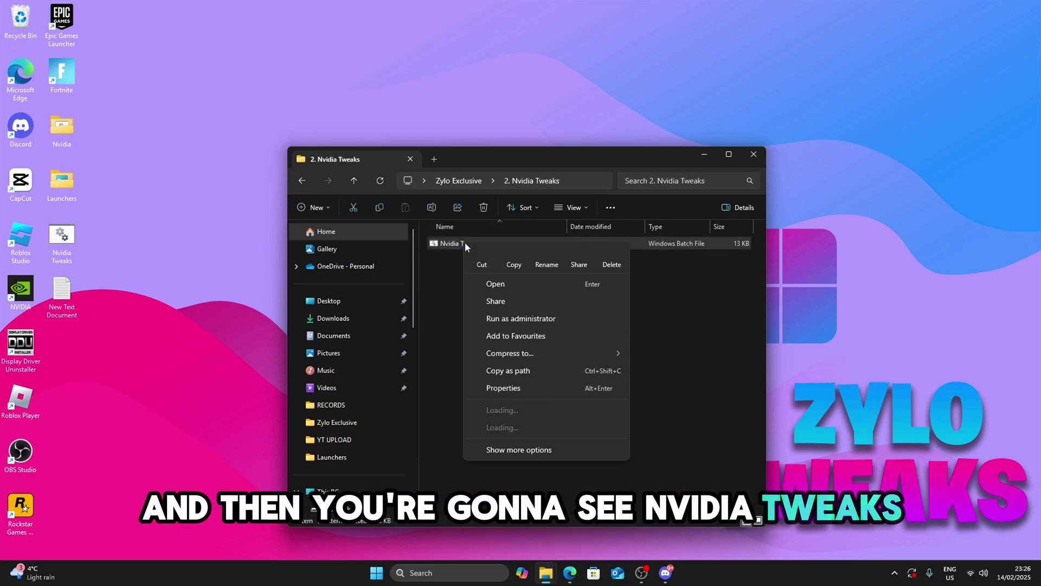
left_click(517, 410)
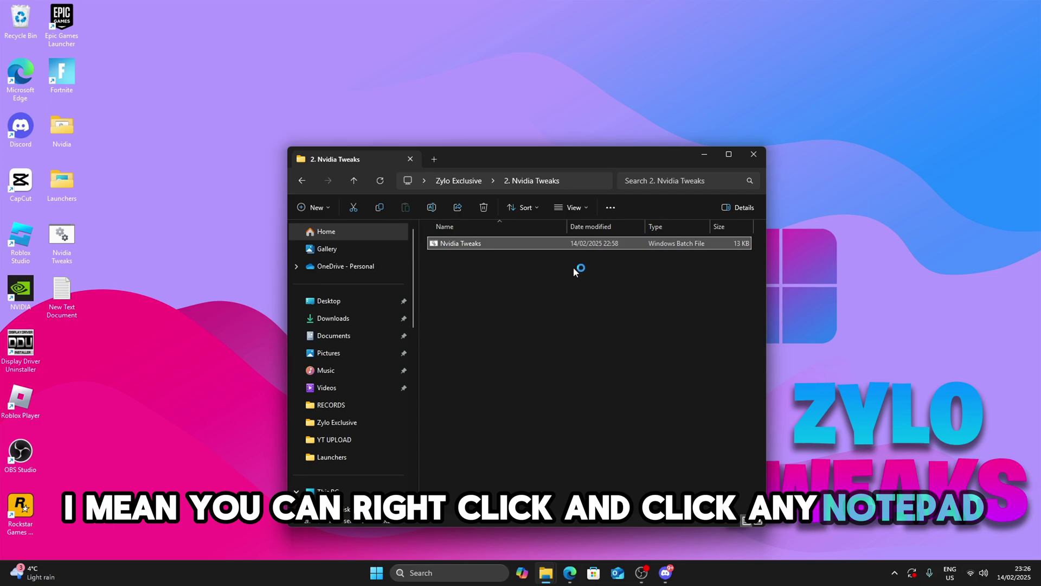
Read through the batch file's registry commands and close Notepad without changes
left_click_drag(695, 73, 769, 67)
scroll(590, 399, "down", 20)
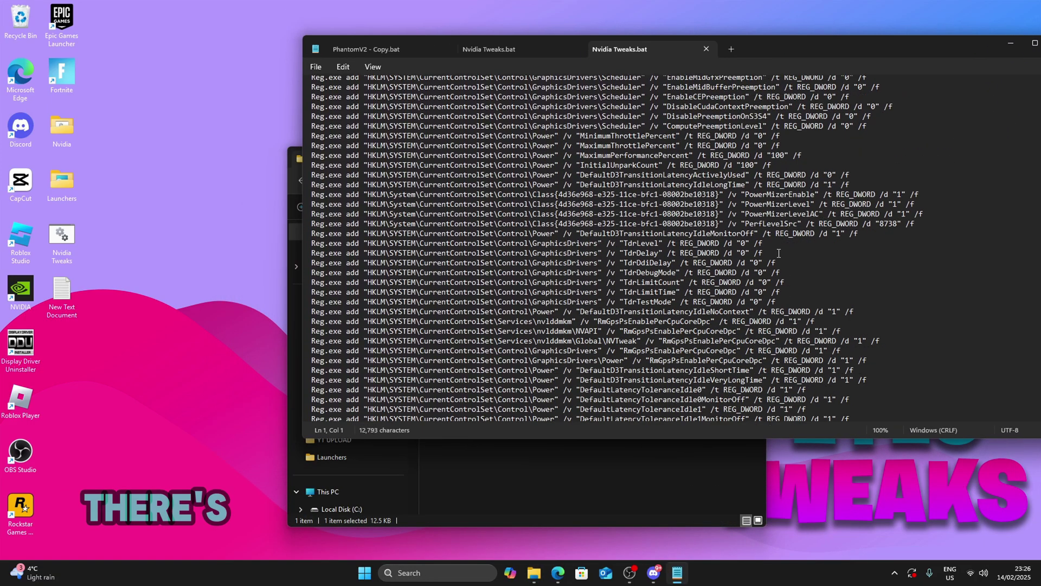
scroll(590, 400, "up", 20)
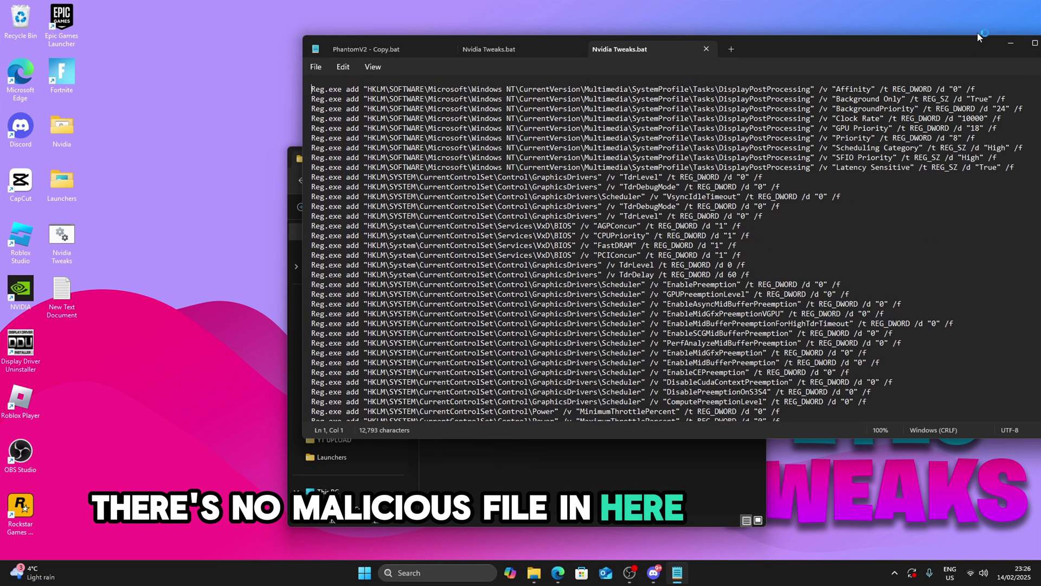
left_click_drag(977, 32, 741, 186)
left_click(825, 198)
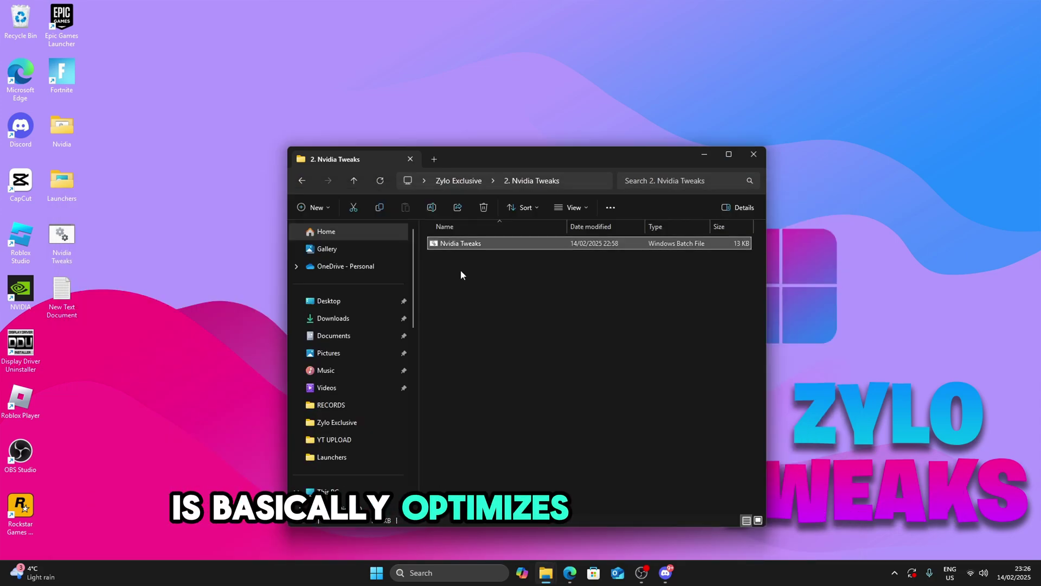
Run the Nvidia Tweaks batch file as administrator, then go up to Zylo Exclusive with Alt+Up
right_click(484, 240)
left_click(580, 320)
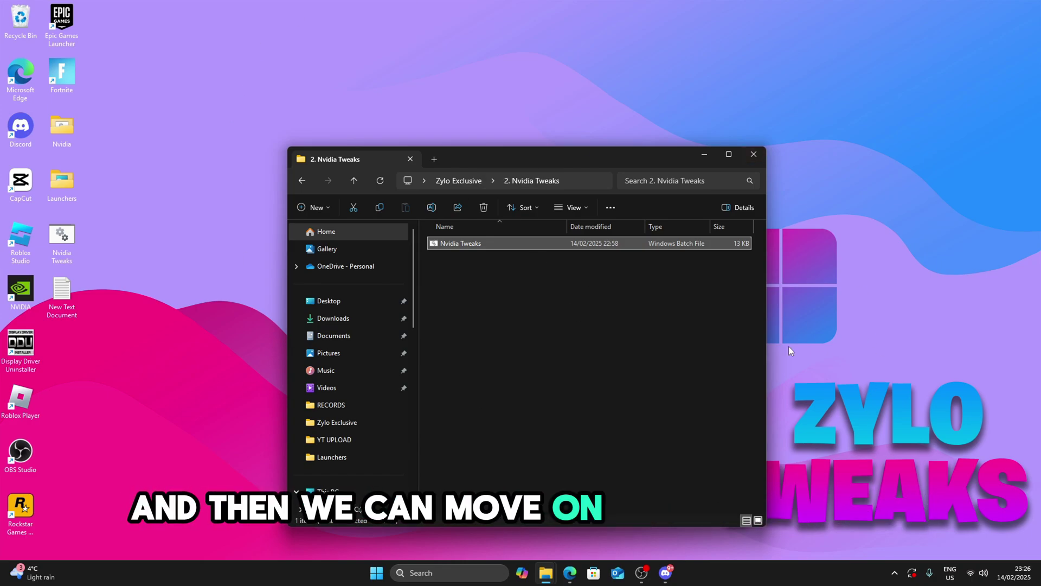
key("alt+Up")
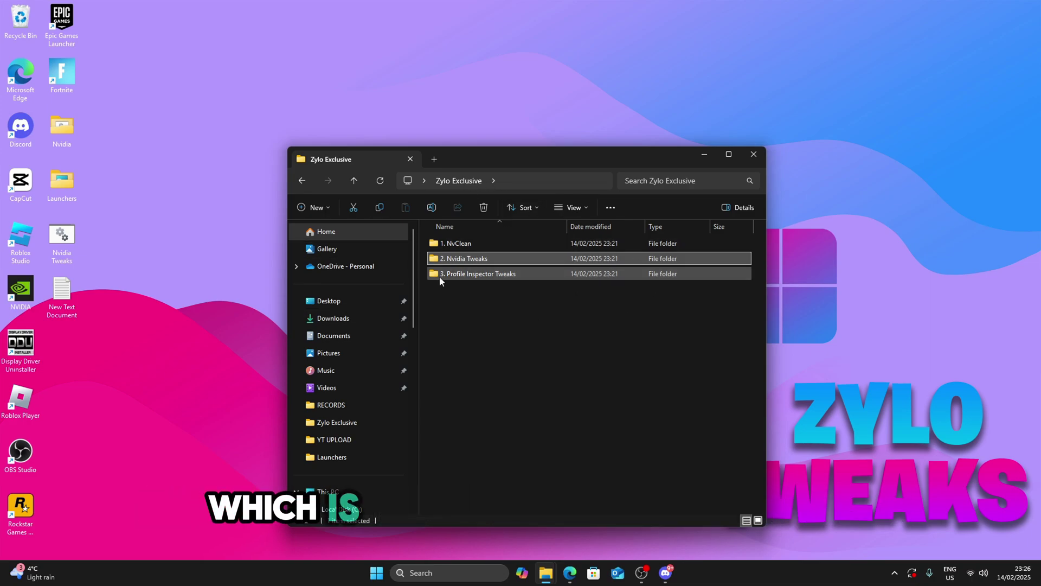
Import ZyLo Peformance.nip from the 3. Profile Inspector Tweaks folder into nvidiaProfileInspector and confirm the import
double_click(469, 277)
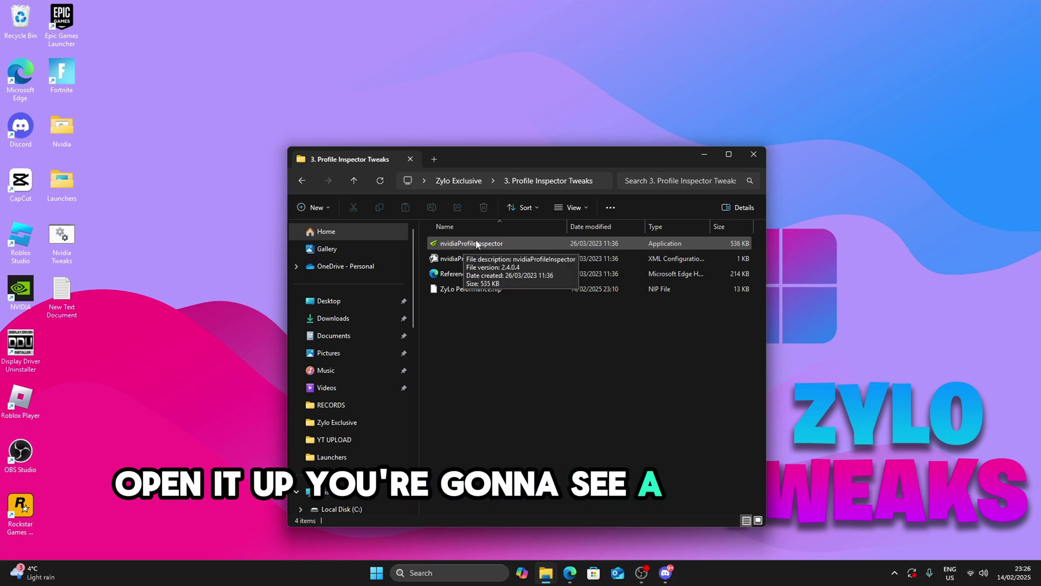
left_click(465, 291)
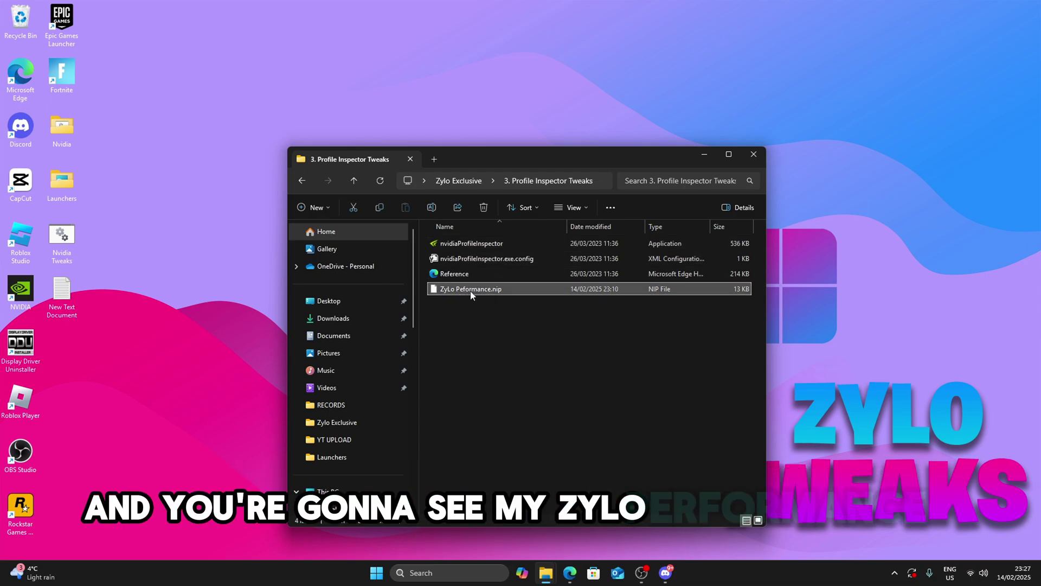
left_click_drag(523, 287, 522, 242)
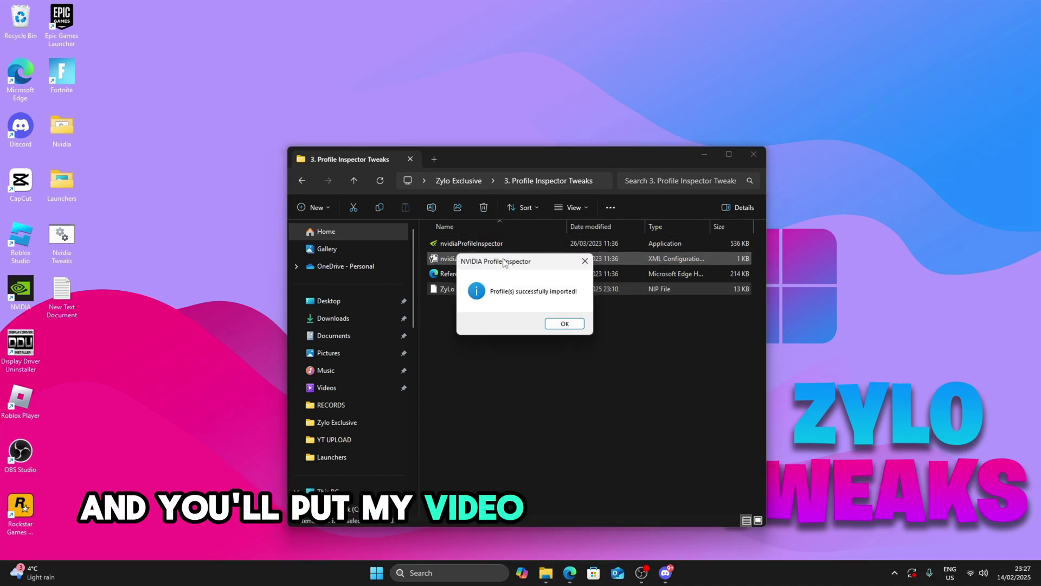
left_click(564, 323)
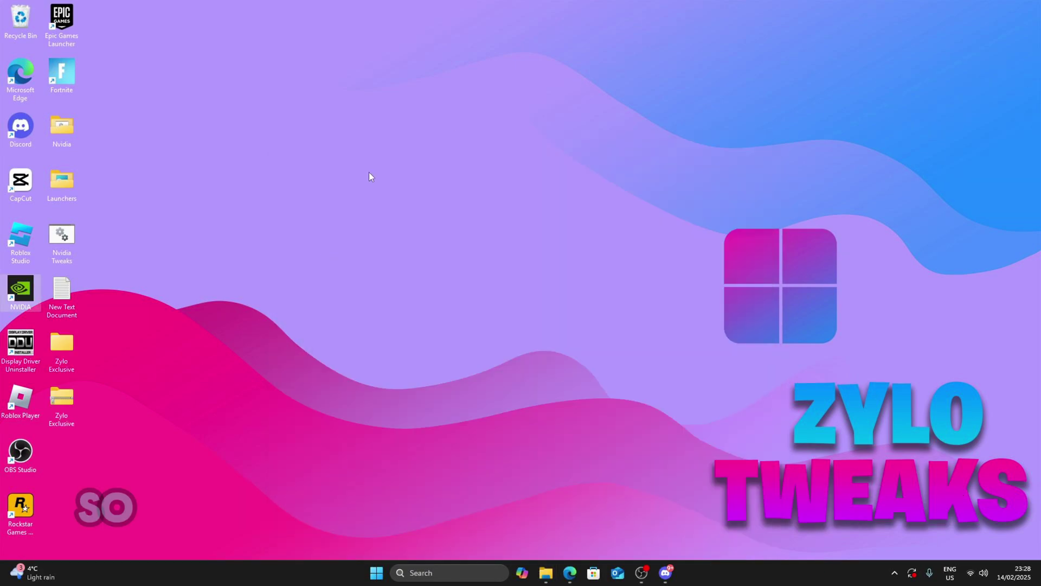
Launch NVIDIA App and view the Drivers page showing Game Ready Driver 572.42 paused at 3%
double_click(18, 293)
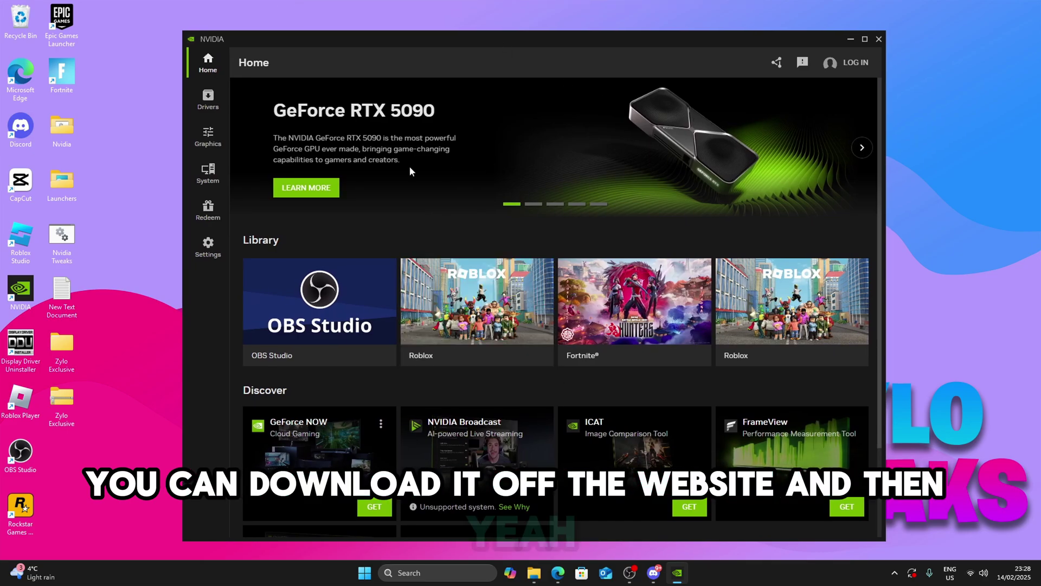
left_click(208, 100)
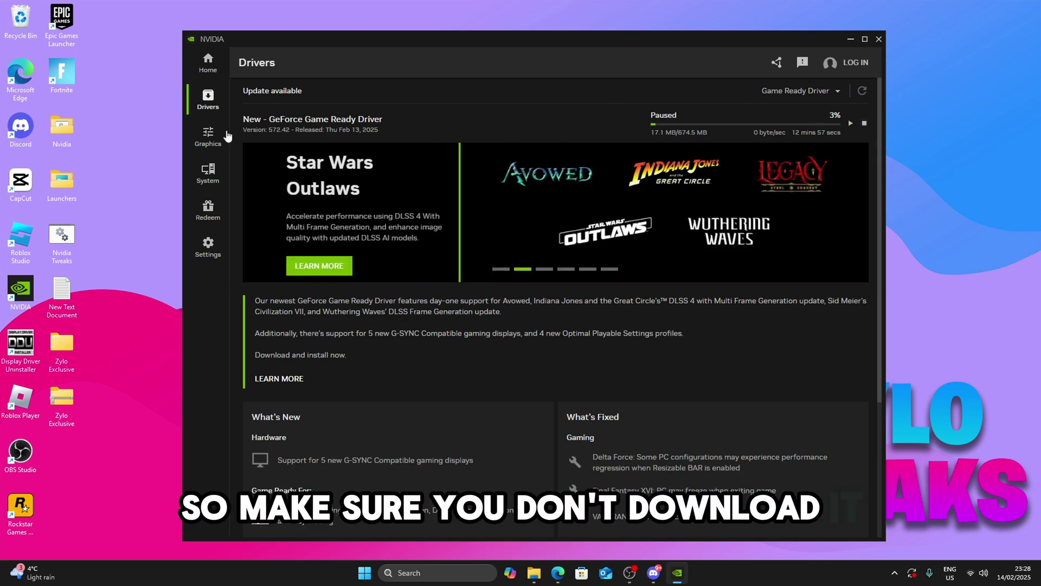
Show the Graphics Global Settings, with Low Latency Mode On and Prefer maximum performance power management
left_click(208, 134)
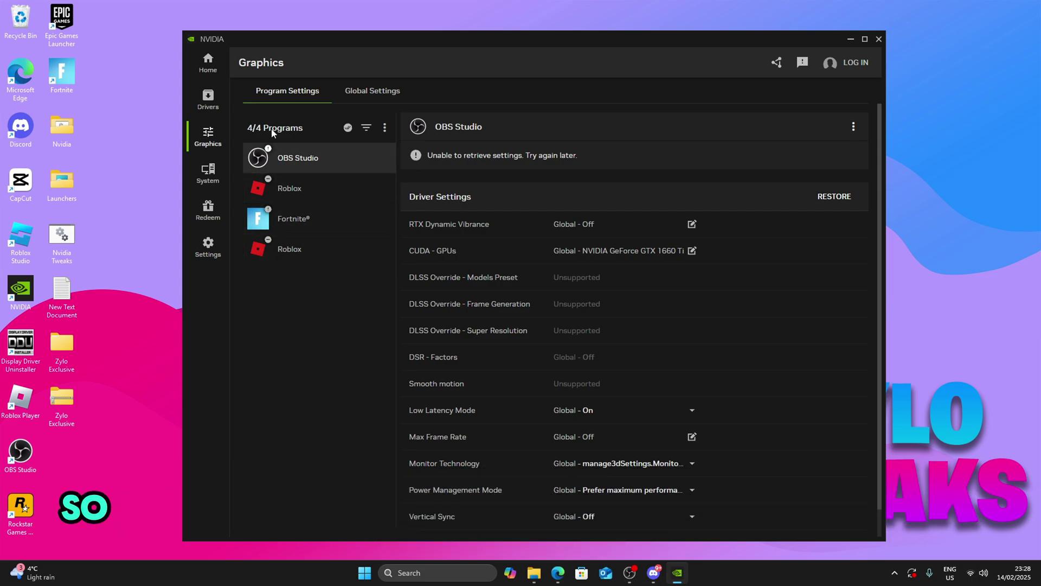
left_click(369, 93)
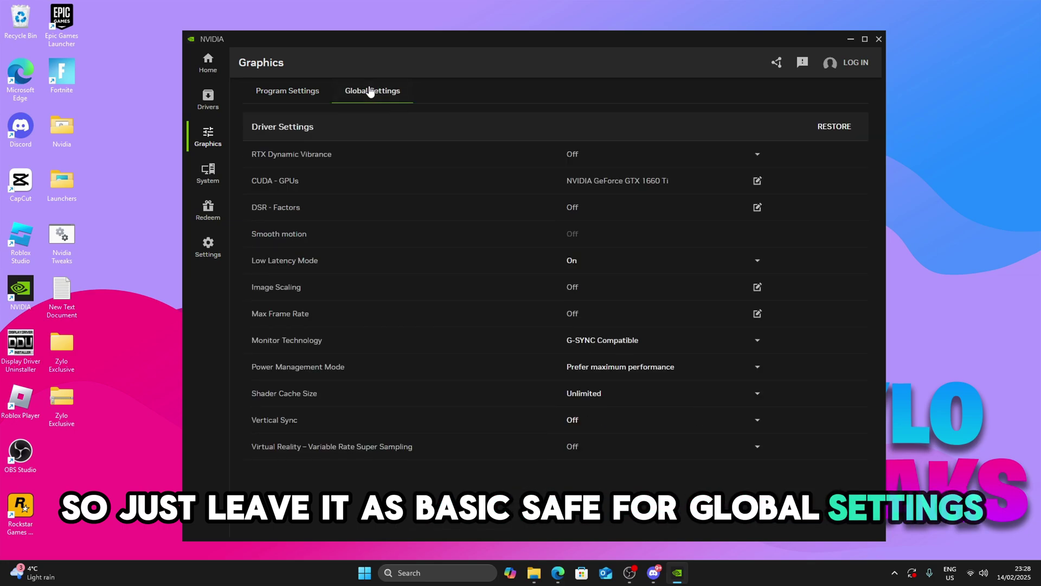
Review the System display and Video settings, then the Performance tab with GPU +77 MHz and VRAM +200 MHz
left_click(209, 179)
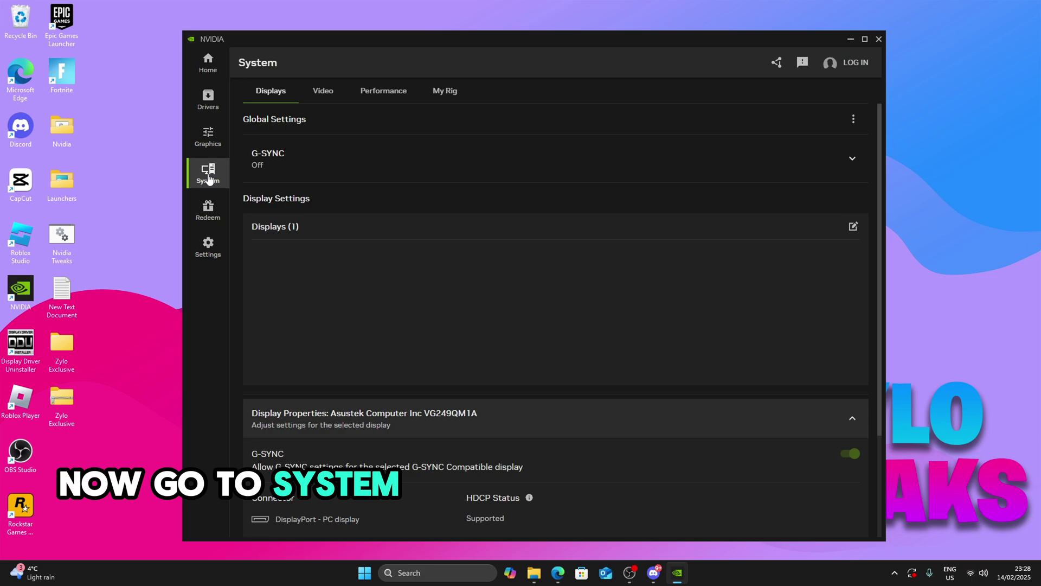
scroll(358, 197, "down", 3)
scroll(358, 197, "up", 3)
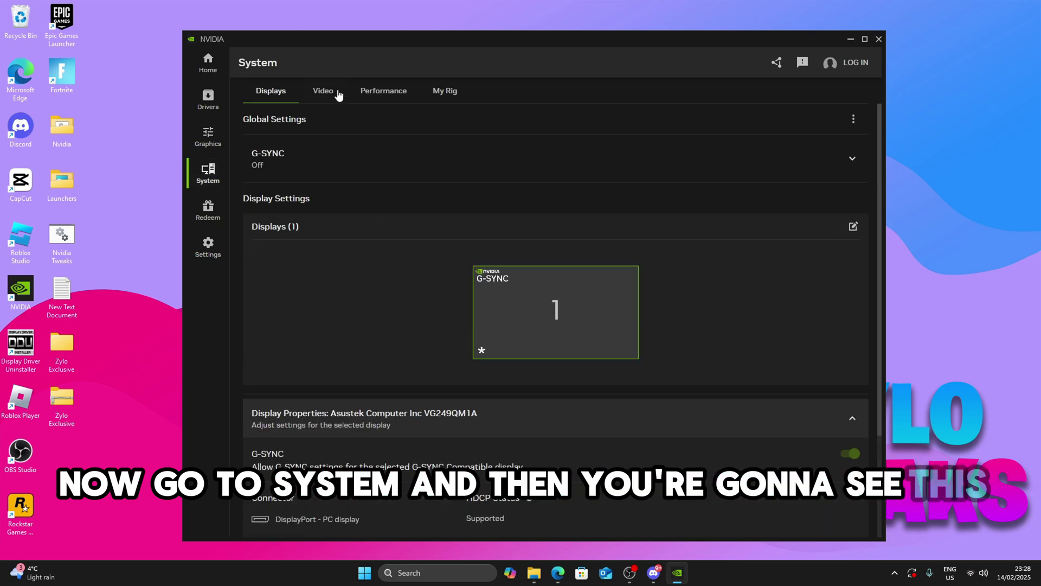
left_click(326, 93)
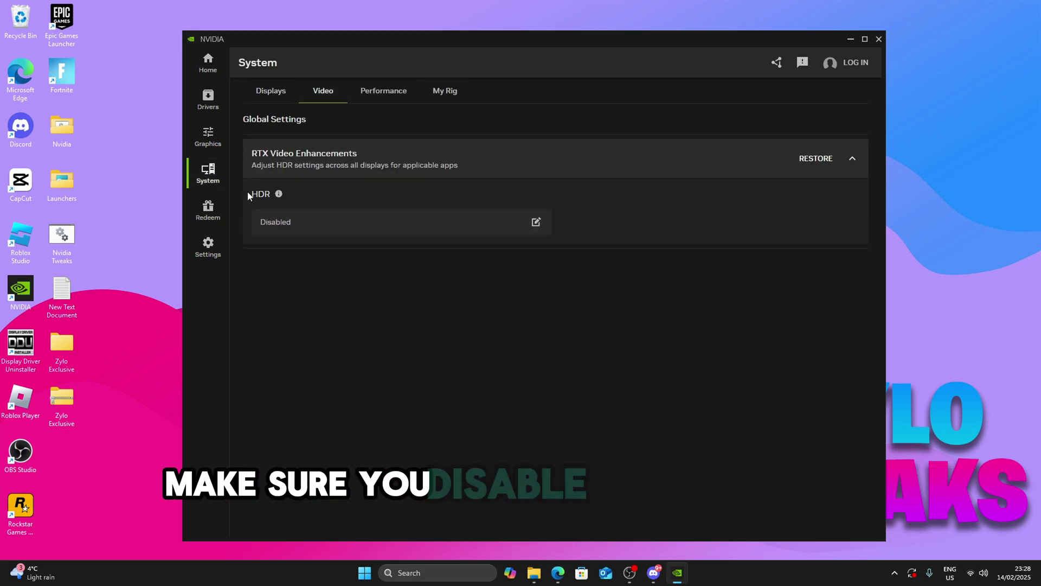
left_click(375, 93)
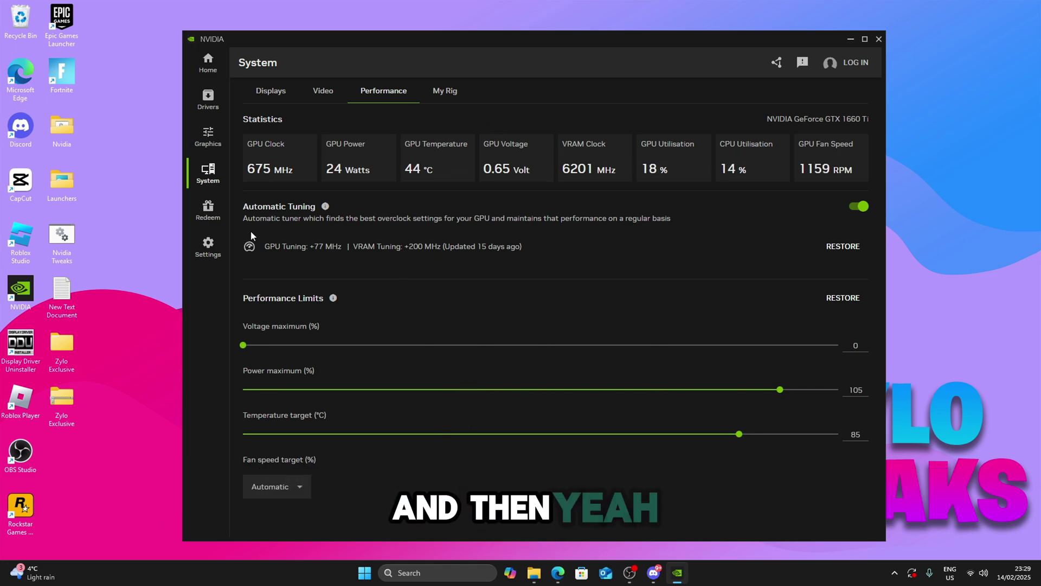
Disable the Driver updates and Available rewards notifications in NVIDIA App settings, then close the app
left_click(208, 247)
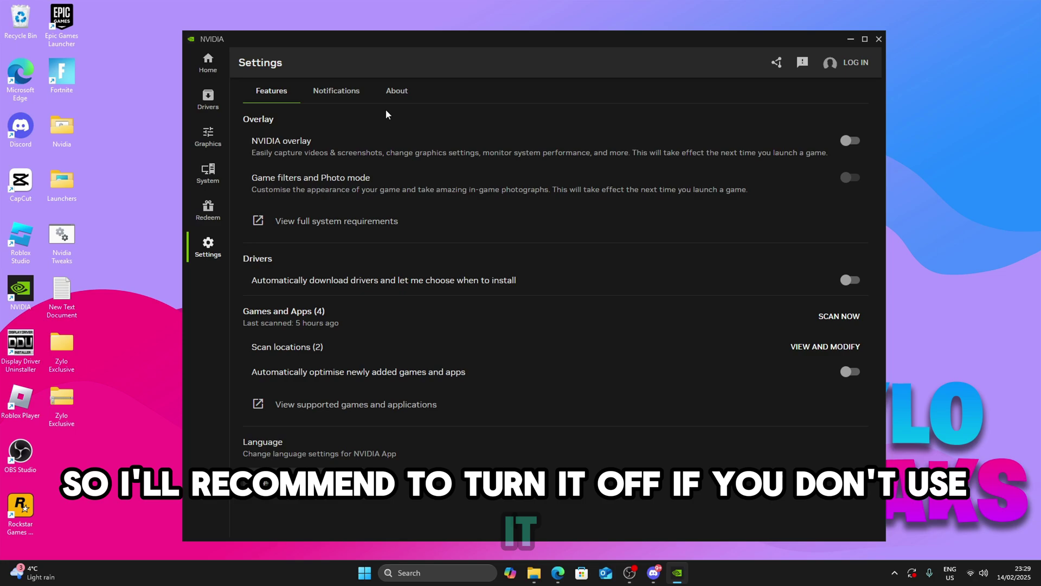
left_click(329, 93)
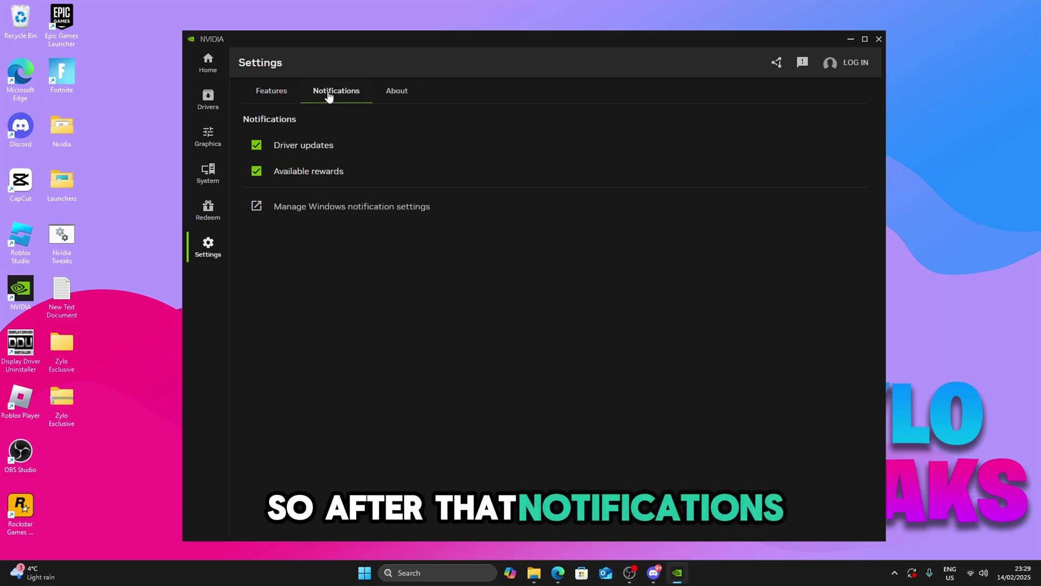
left_click(260, 150)
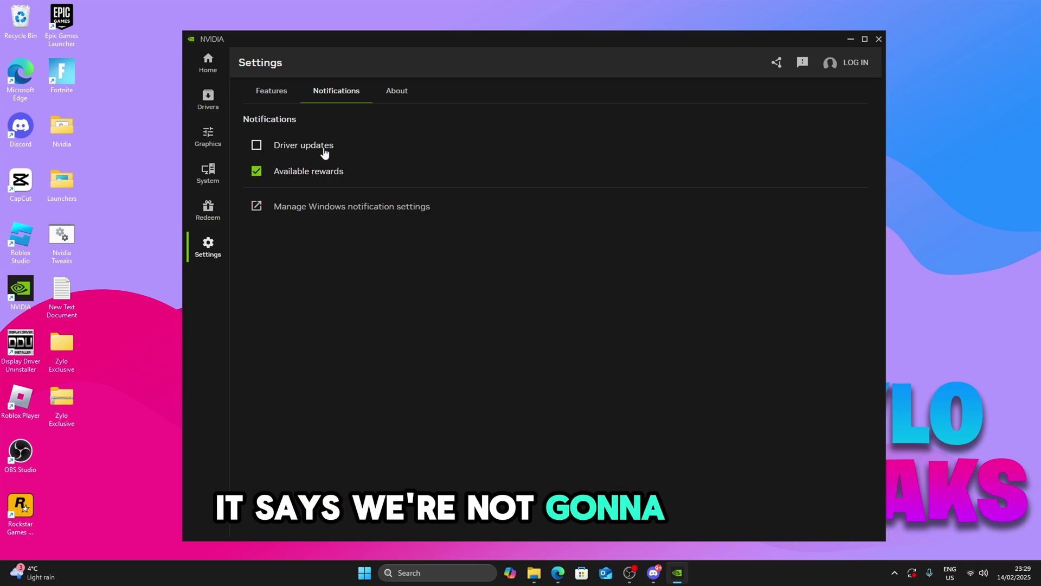
left_click(259, 172)
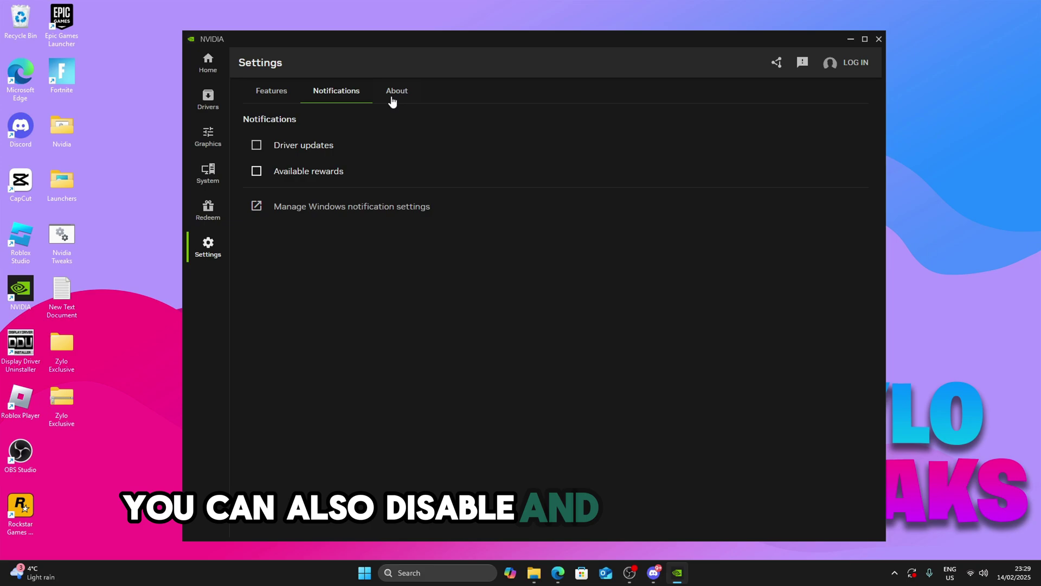
left_click(879, 39)
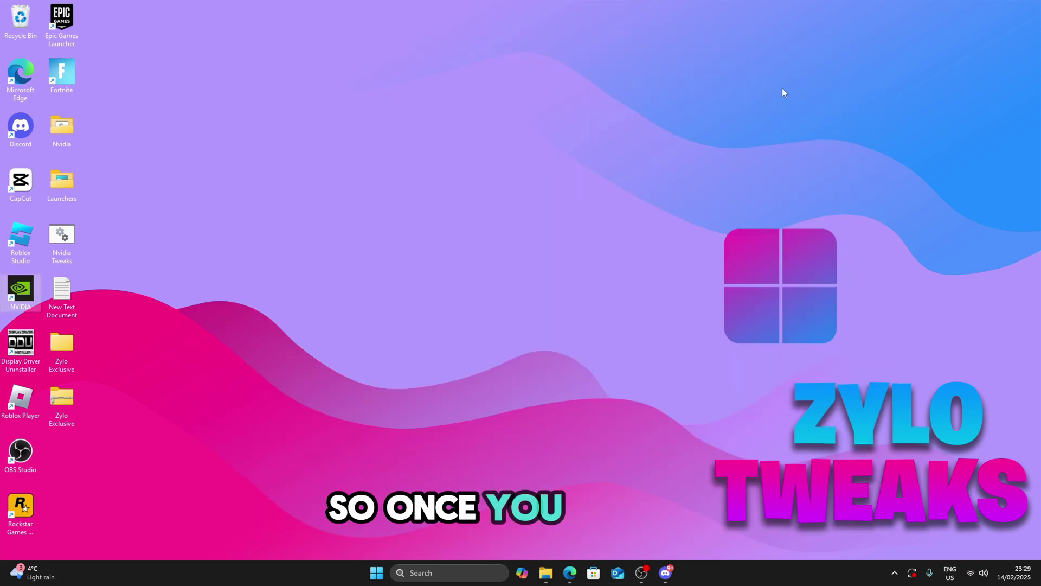